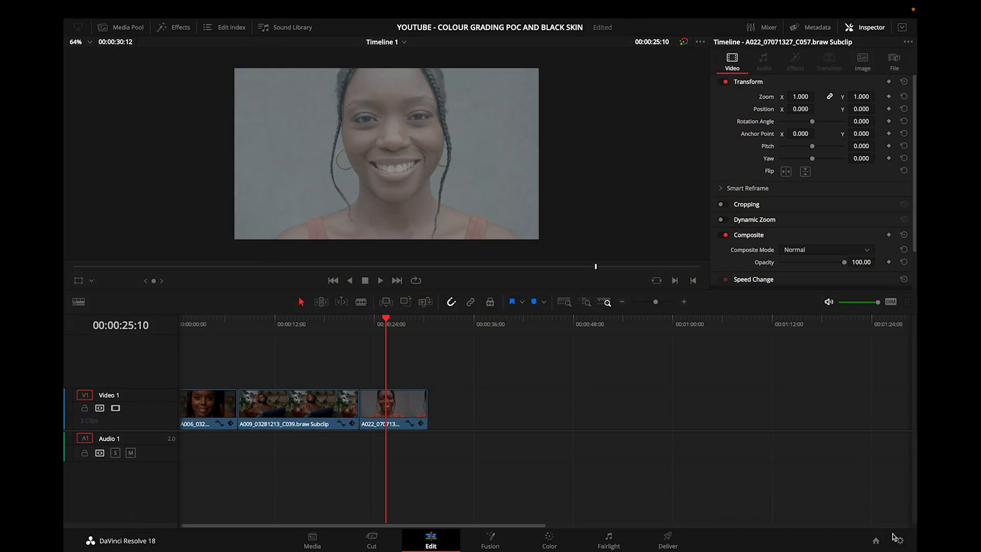
Set the project's color science to DaVinci YRGB Color Managed without automatic management, output separate Rec.709 and Rec.709-A, and save.
left_click(900, 540)
left_click(498, 121)
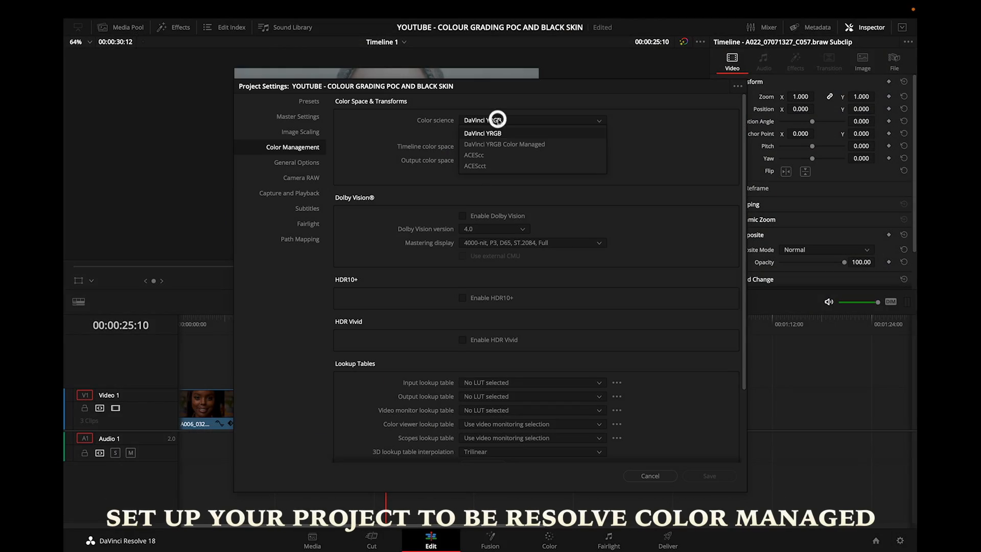
left_click(496, 145)
left_click(463, 133)
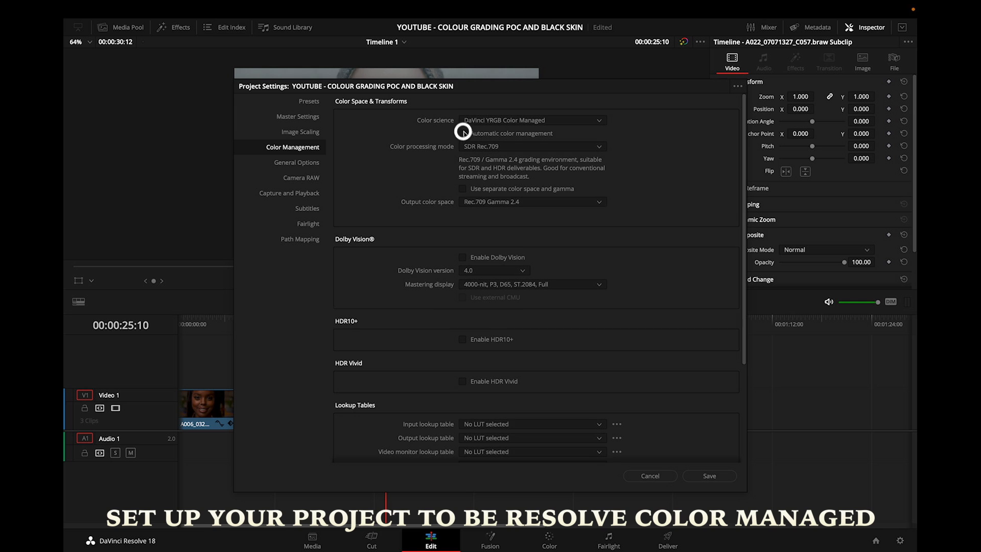
left_click(569, 202)
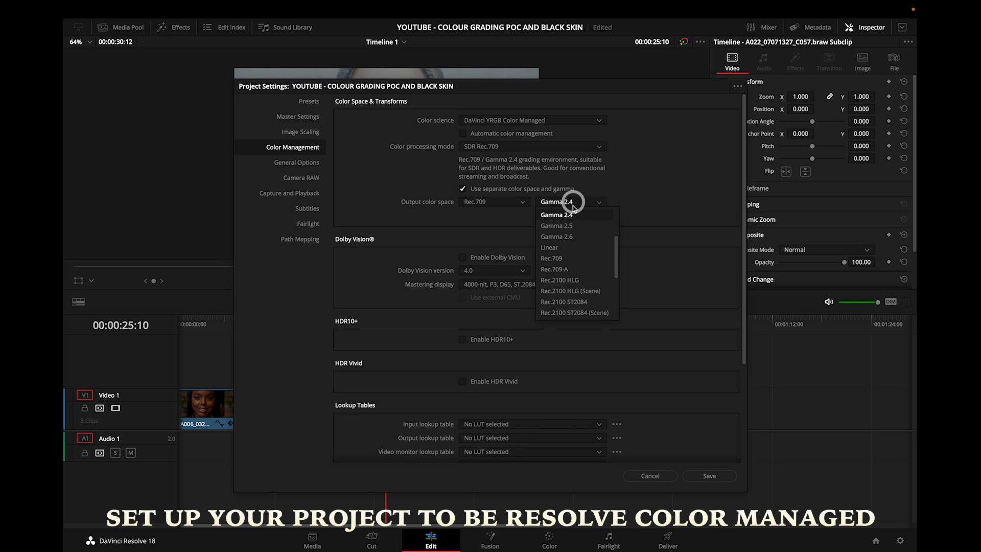
left_click(562, 268)
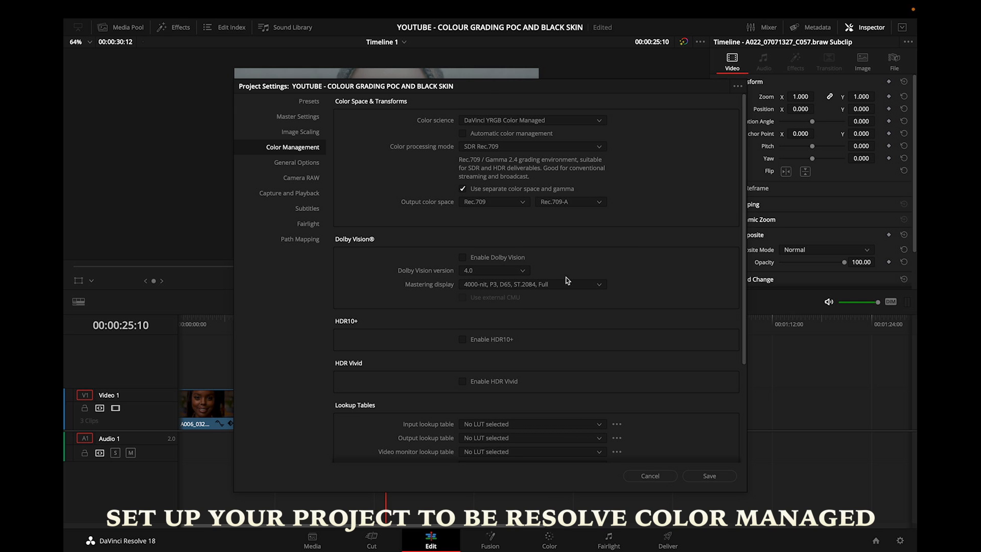
left_click(708, 476)
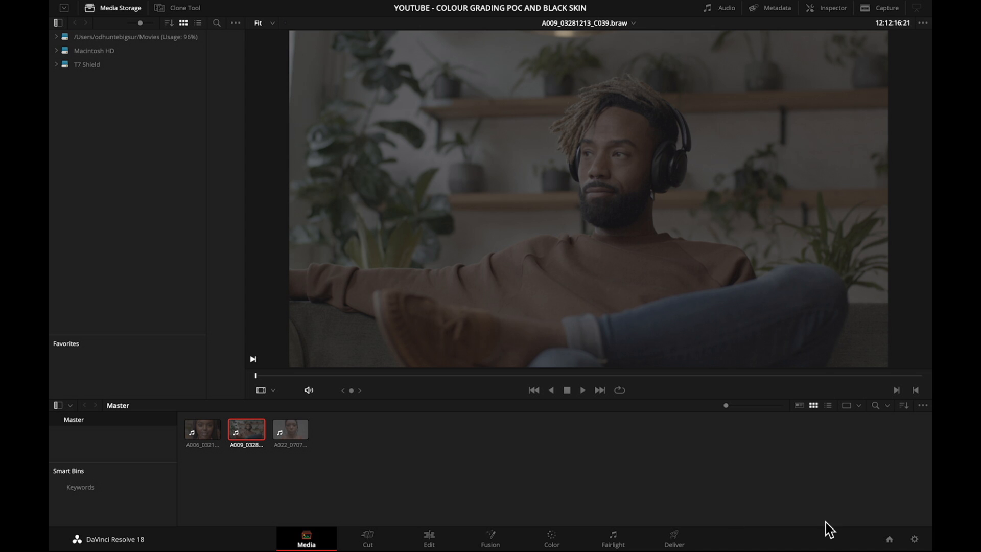
Load the OD AUG 2022 COLOUR MANAGEED preset into the project settings and close the settings.
left_click(915, 539)
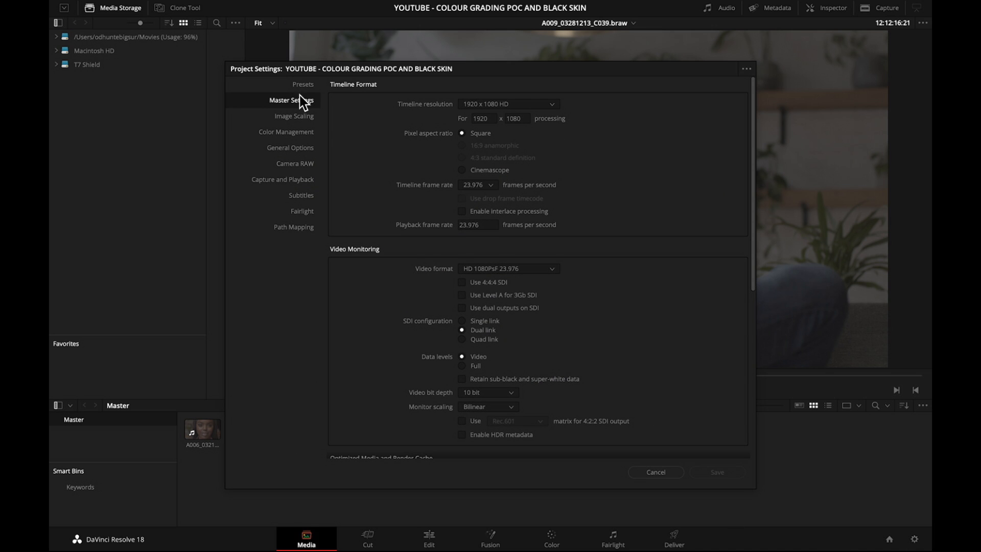
left_click(303, 85)
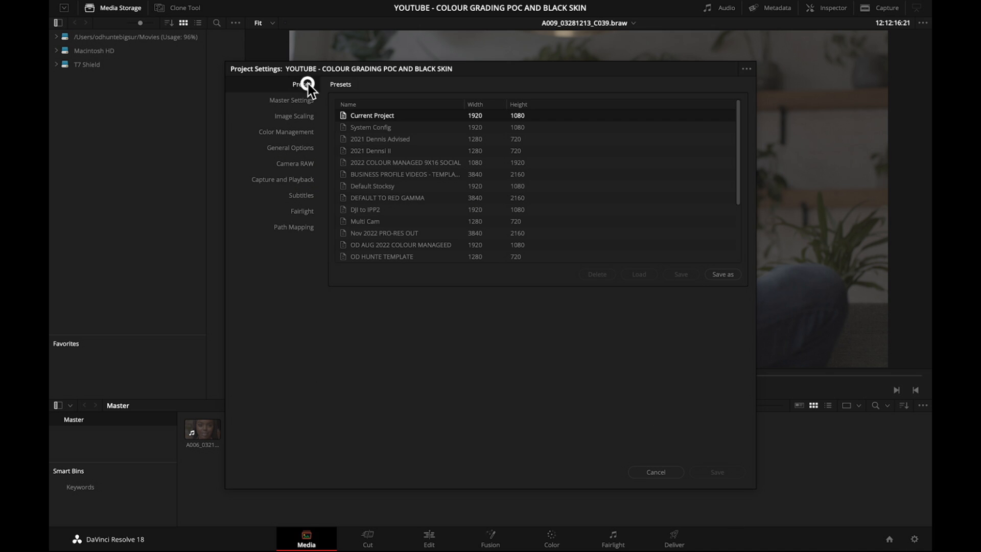
left_click(405, 245)
left_click(640, 275)
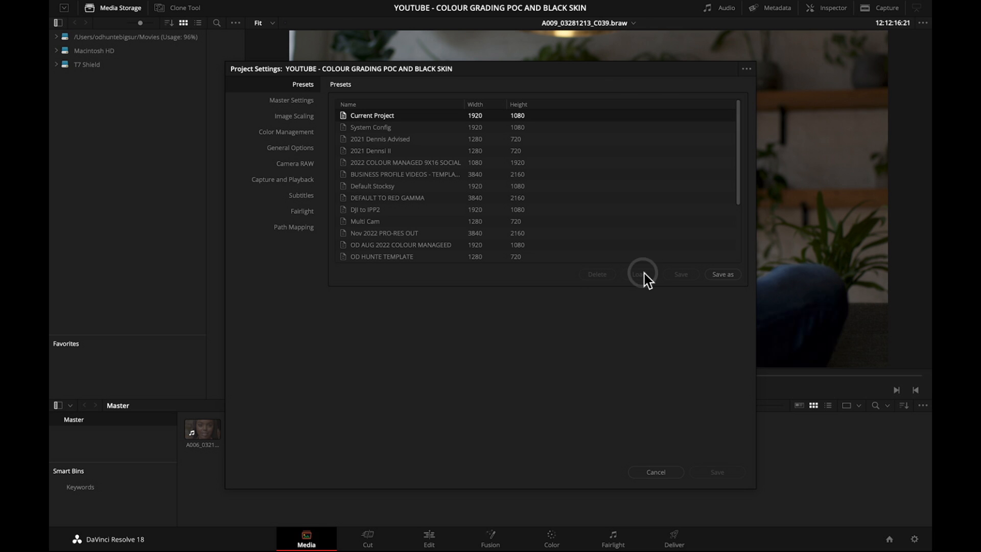
left_click(659, 472)
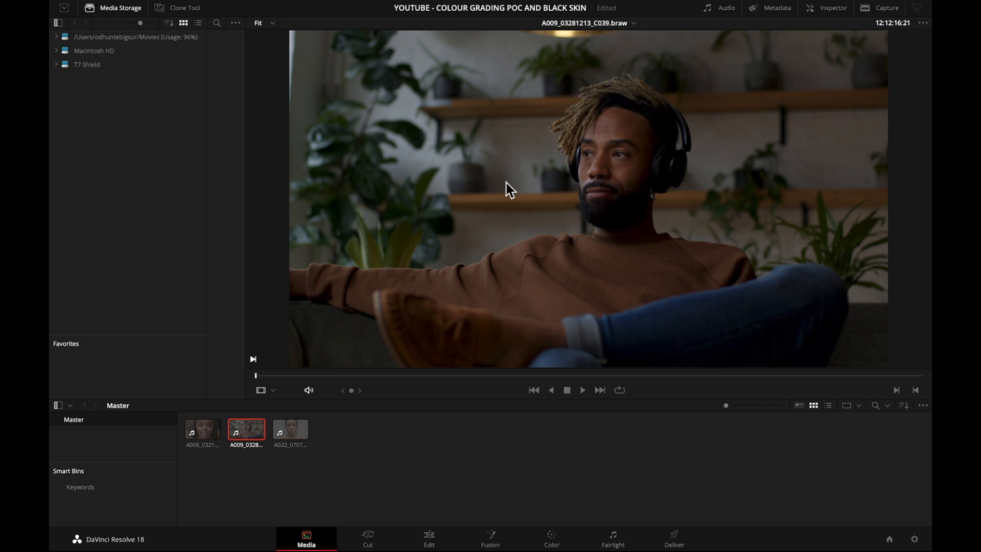
Preview the A006, A009 and A022 clips in the media pool to check their color-managed appearance.
left_click(207, 430)
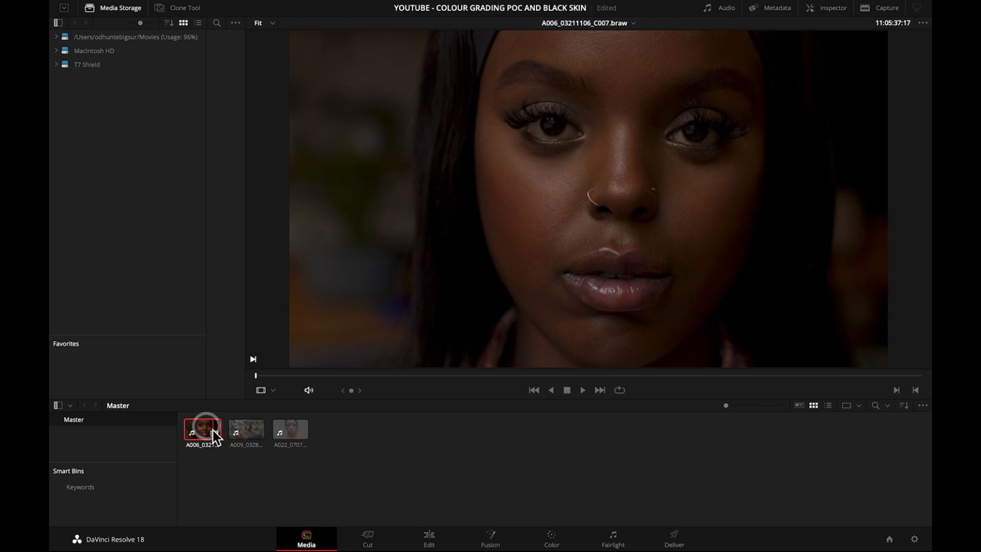
left_click(241, 432)
left_click(289, 434)
left_click(205, 432)
left_click(242, 431)
left_click(297, 431)
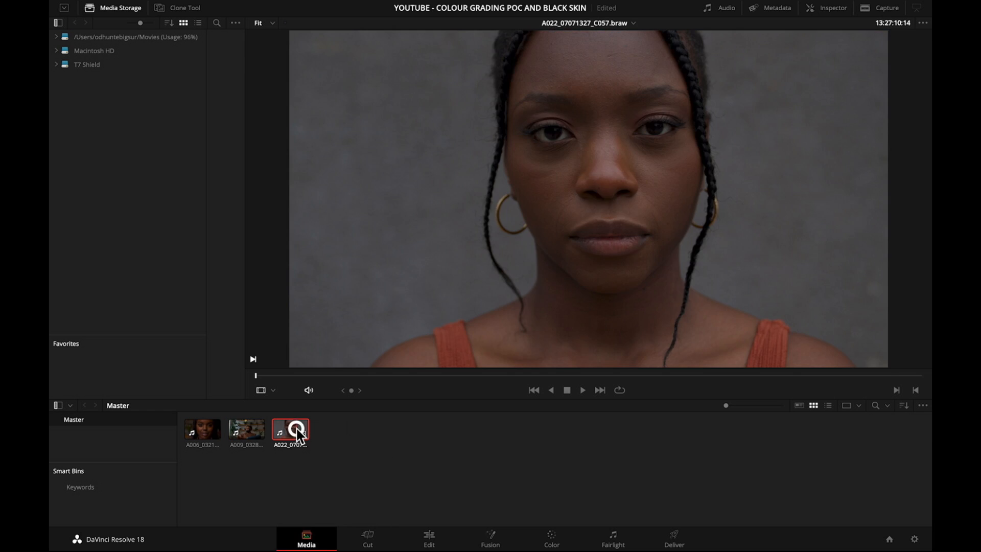
Go through the Edit page to the Color page and select the first clip.
left_click(429, 540)
left_click(551, 539)
left_click(83, 323)
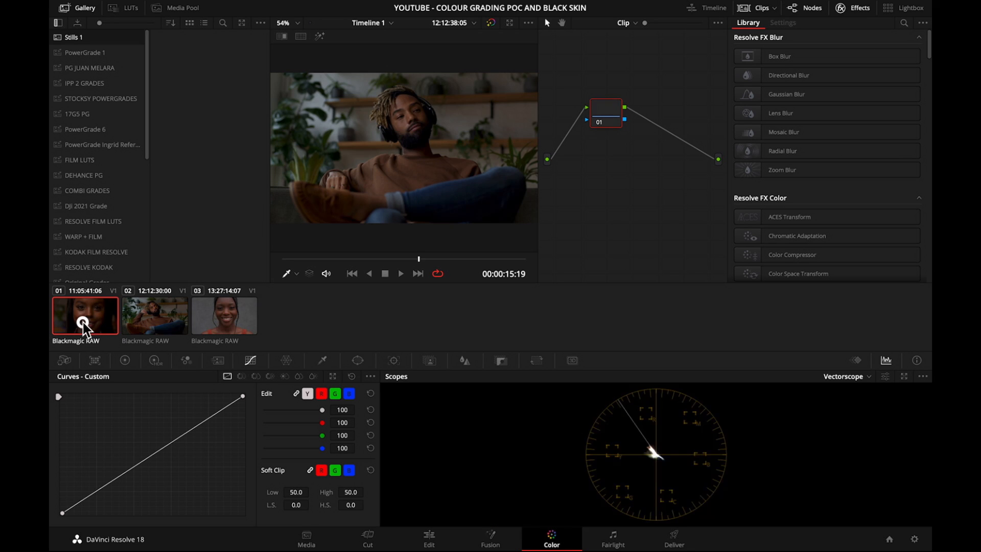
View the three timeline clips in turn, hiding and restoring the node graph.
left_click(156, 320)
left_click(817, 10)
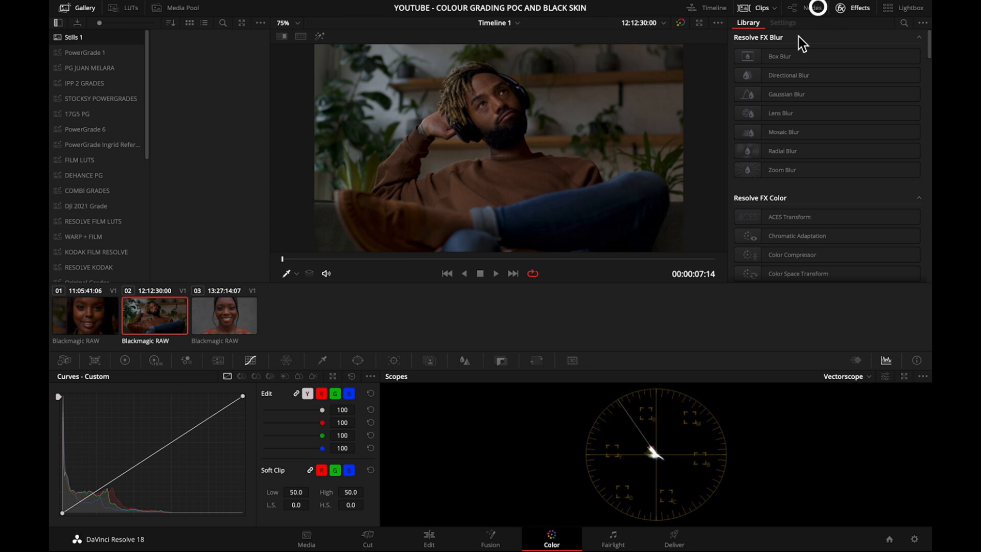
left_click(805, 8)
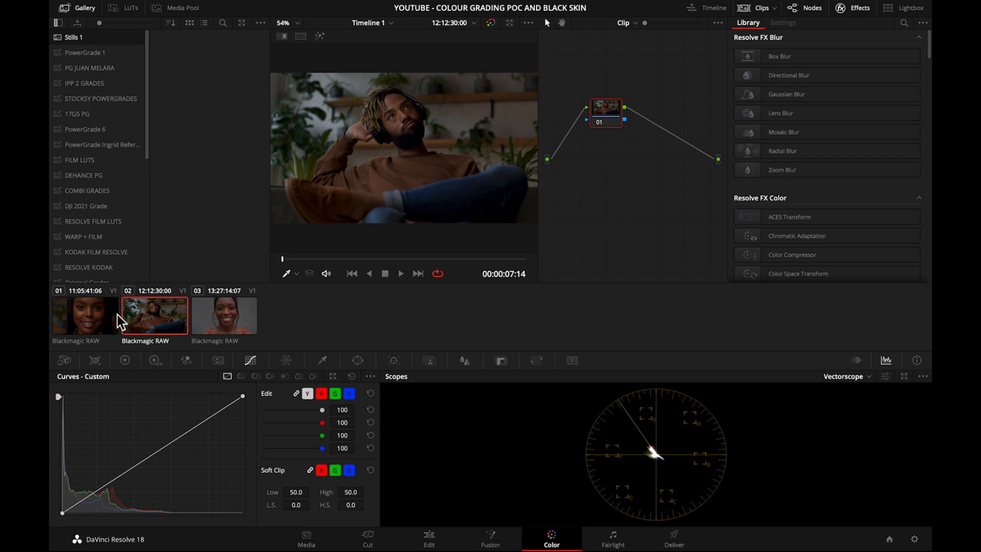
left_click(101, 321)
left_click(163, 314)
left_click(220, 320)
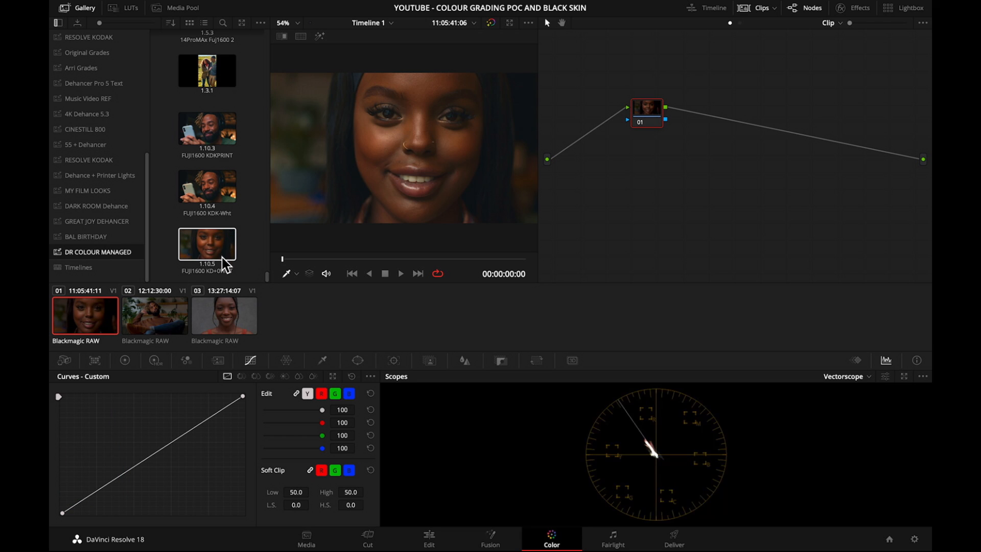
Apply the FUJI1600 KD+0WHT grade from the DR COLOUR MANAGED album to the first clip.
scroll(245, 199, "up", 4)
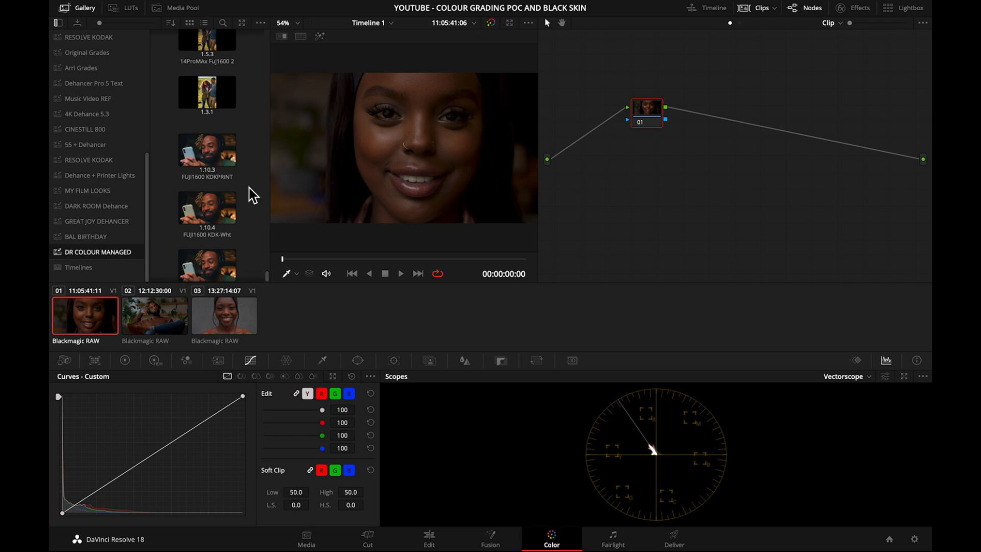
scroll(258, 229, "up", 5)
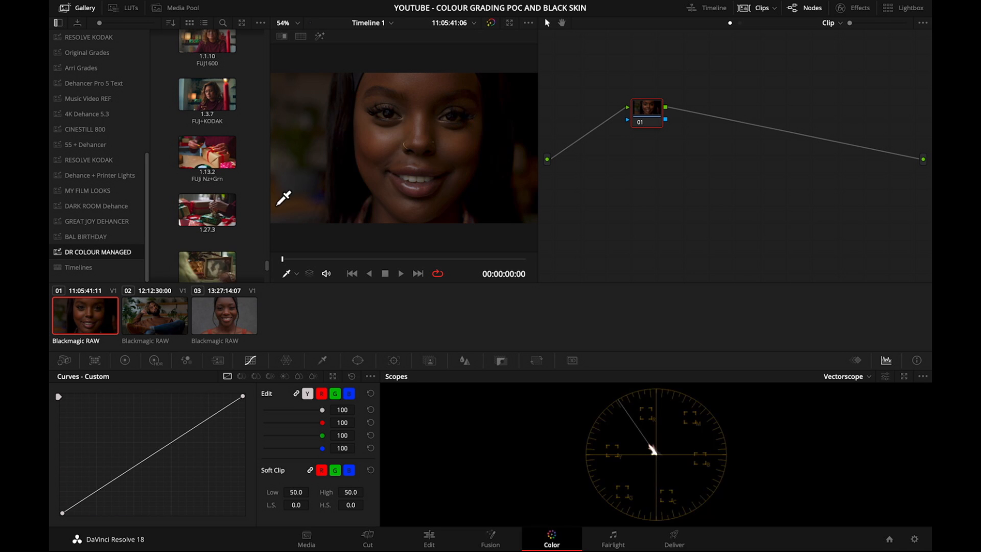
scroll(263, 209, "down", 5)
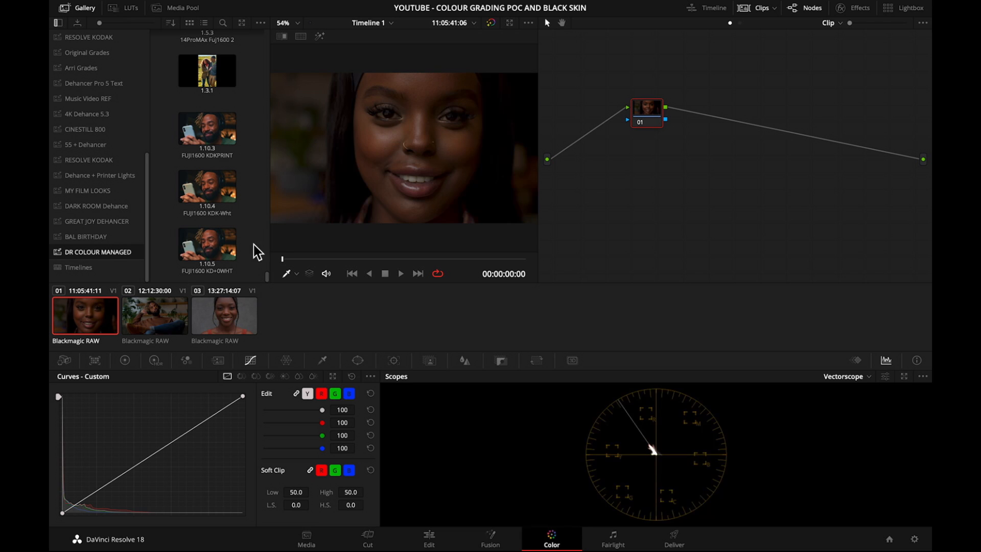
left_click_drag(659, 113, 689, 109)
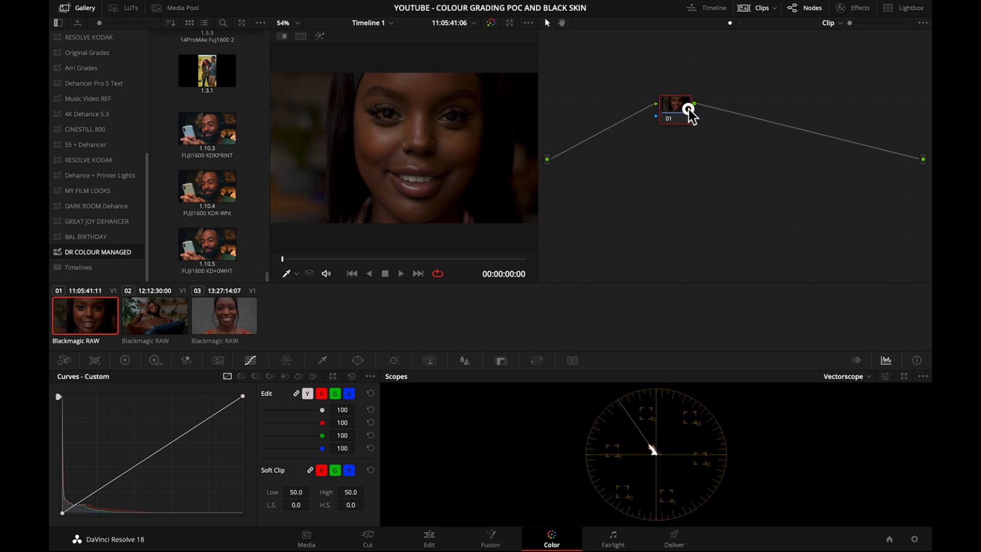
double_click(214, 250)
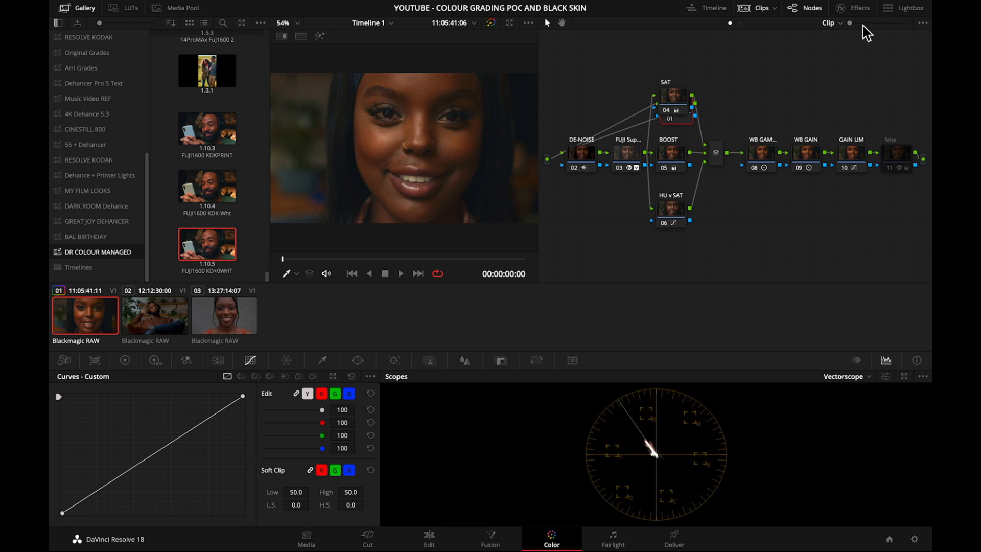
Clean up the node graph layout and place the false node below GAIN LIM.
right_click(823, 59)
left_click(850, 173)
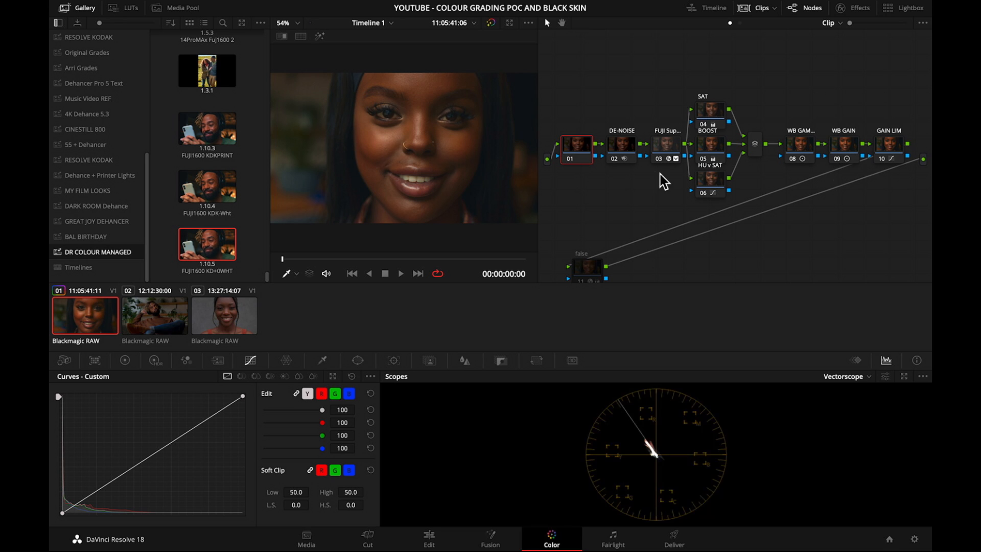
left_click_drag(588, 273, 900, 207)
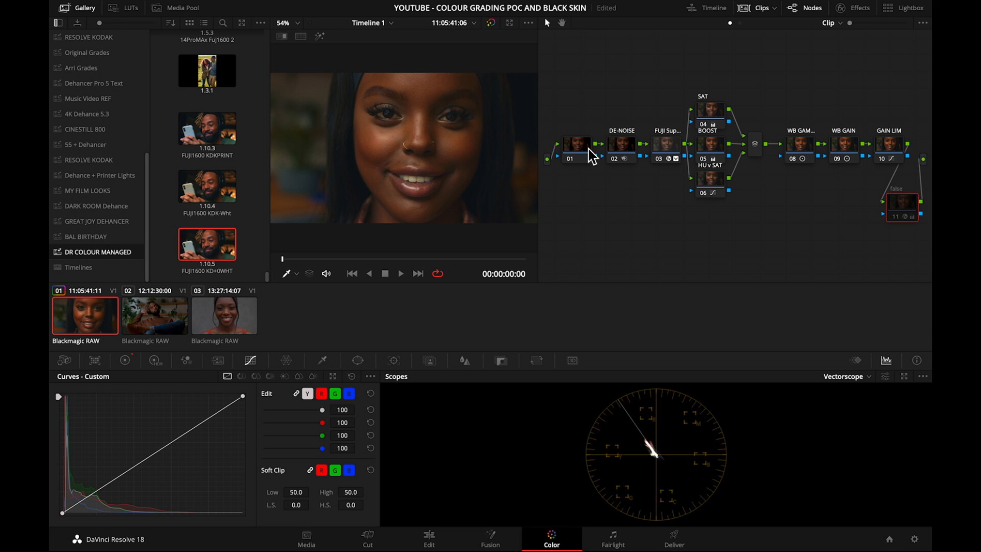
Disable the DE-NOISE and FUJI nodes of the first clip's grade.
left_click(626, 149)
key("super+d")
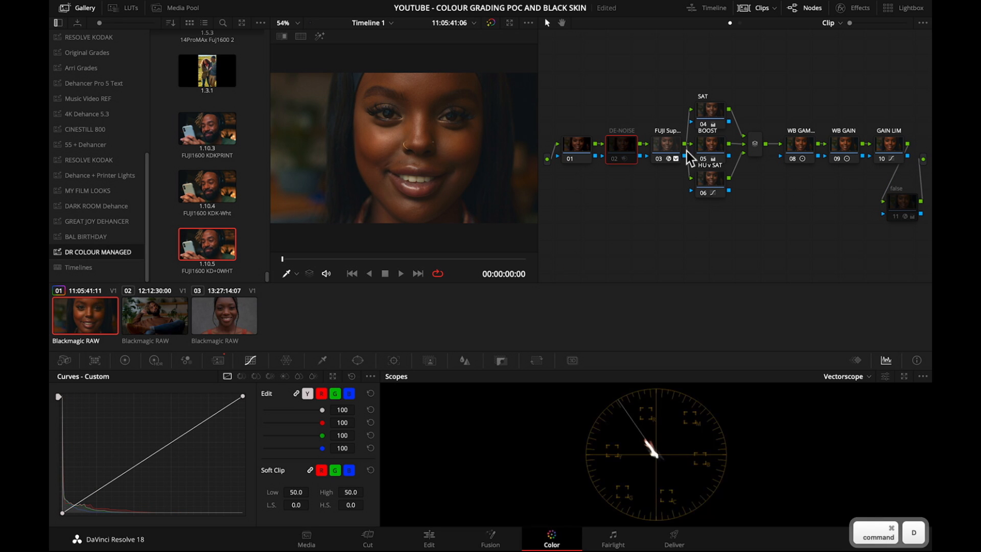
left_click(667, 151)
key("super+d")
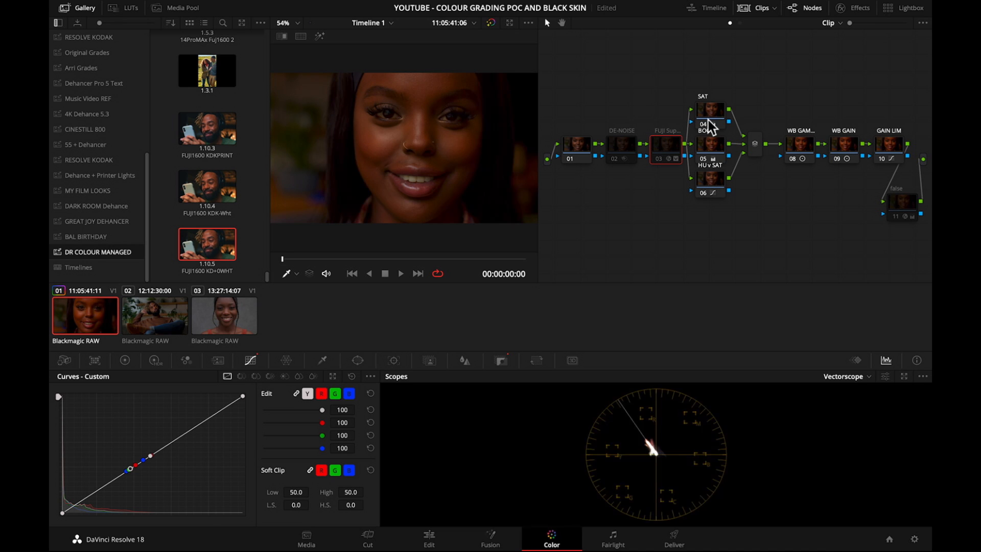
Disable the three parallel nodes SAT, BOOST and HU v SAT.
left_click(801, 145)
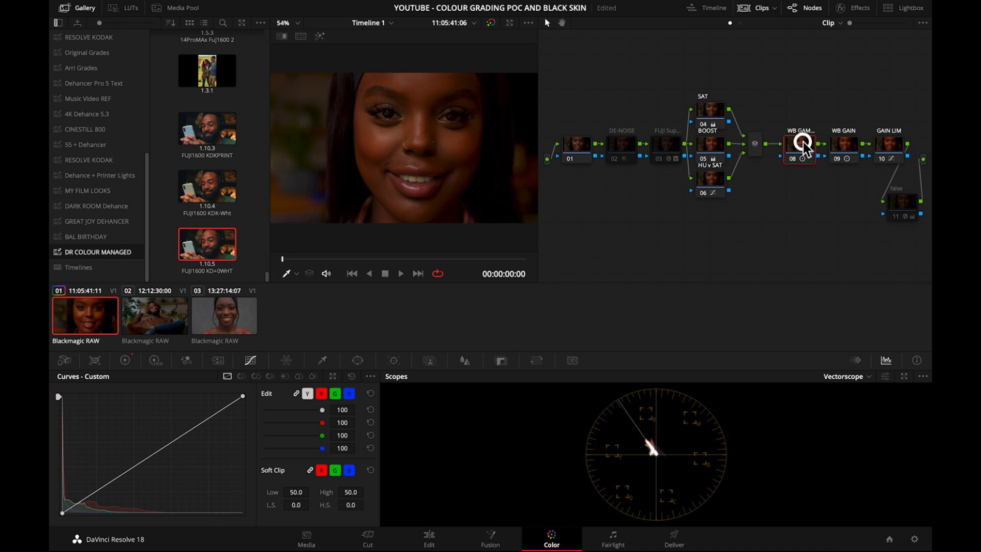
left_click(711, 105)
key("super+d")
left_click(713, 149)
key("super+d")
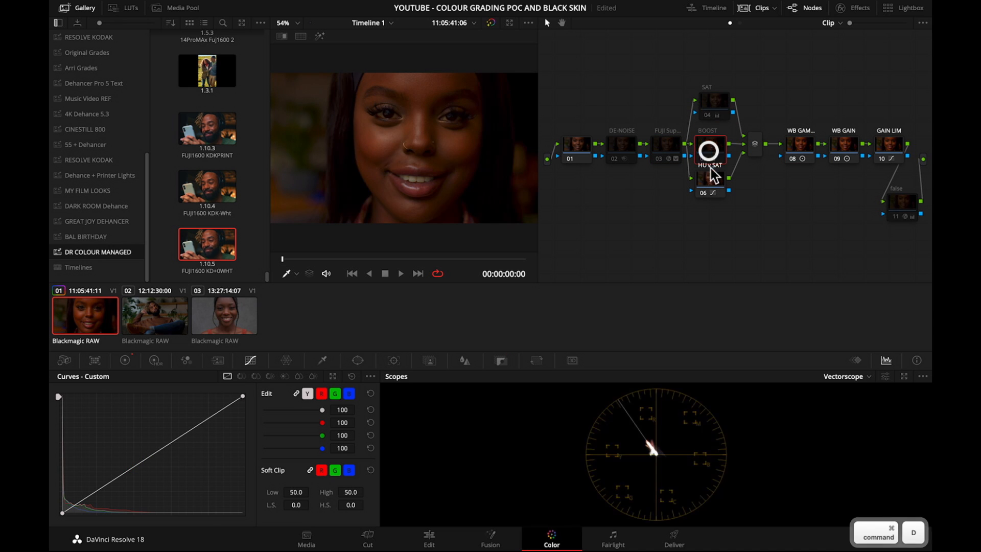
left_click(710, 179)
key("super+d")
Disable nodes 08 (WB GAM...), WB GAIN and GAIN LIM, and shift GAIN LIM slightly upward in the graph.
left_click(800, 148)
key("super+d")
left_click(840, 148)
key("super+d")
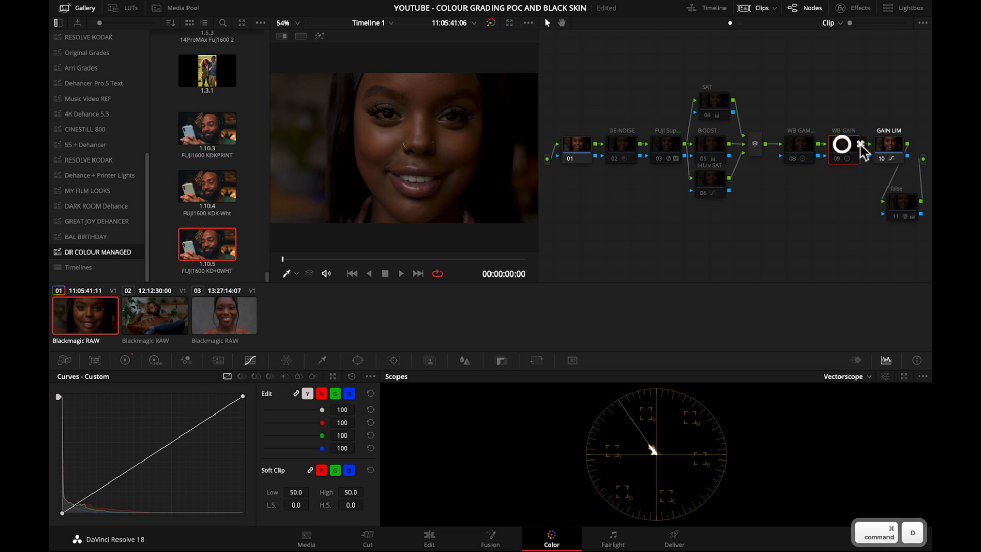
left_click(890, 147)
key("super+d")
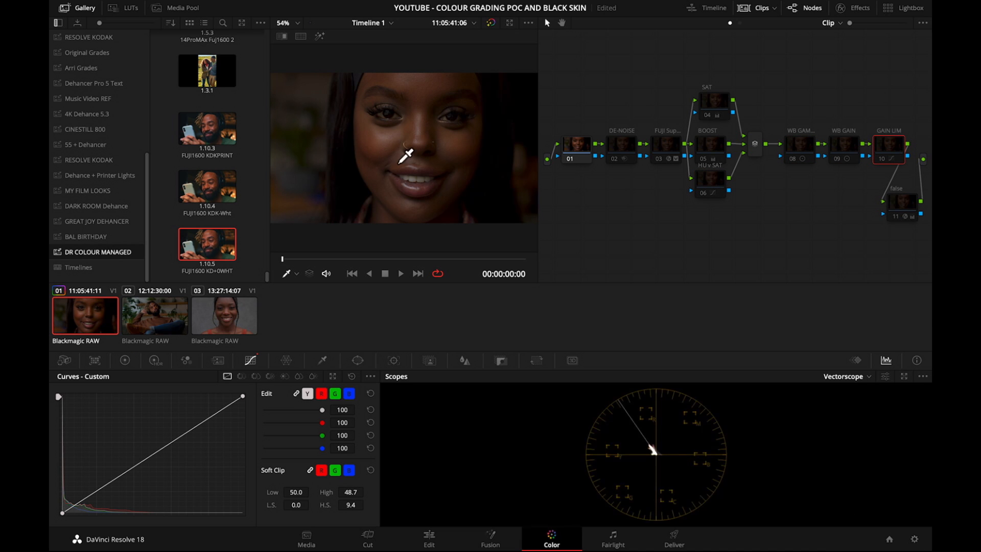
left_click_drag(890, 149, 887, 135)
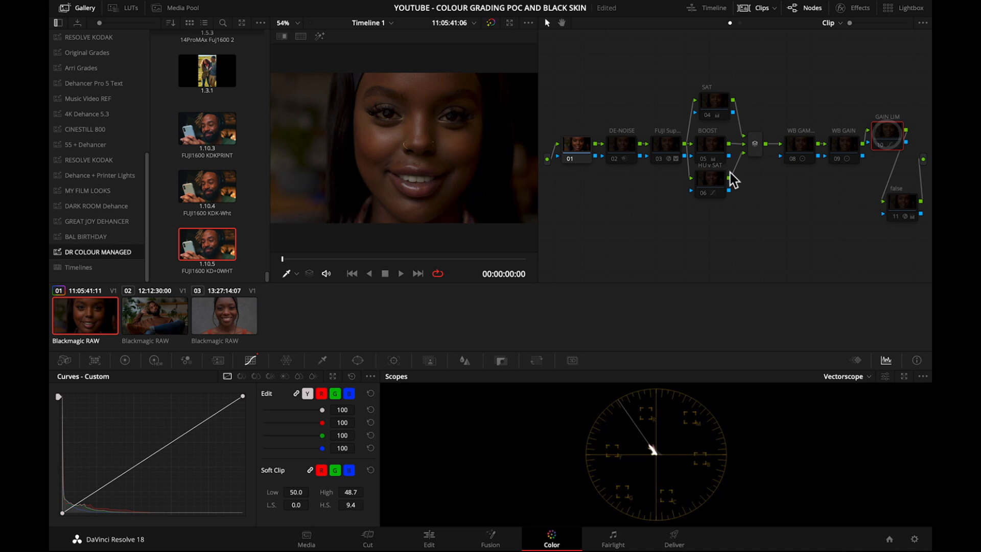
Compare the first clip with and without its grade by repeatedly bypassing all grades.
left_click(88, 314)
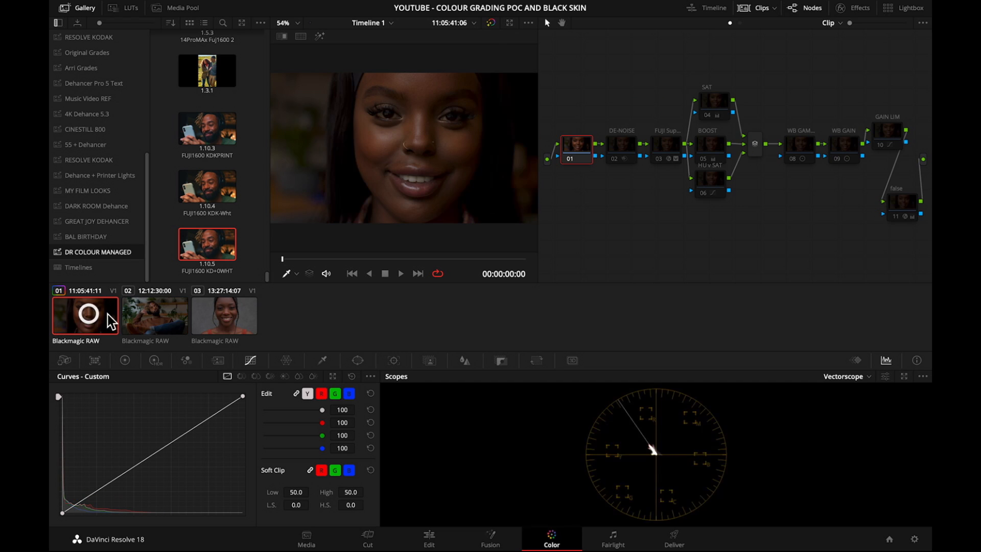
left_click(491, 23)
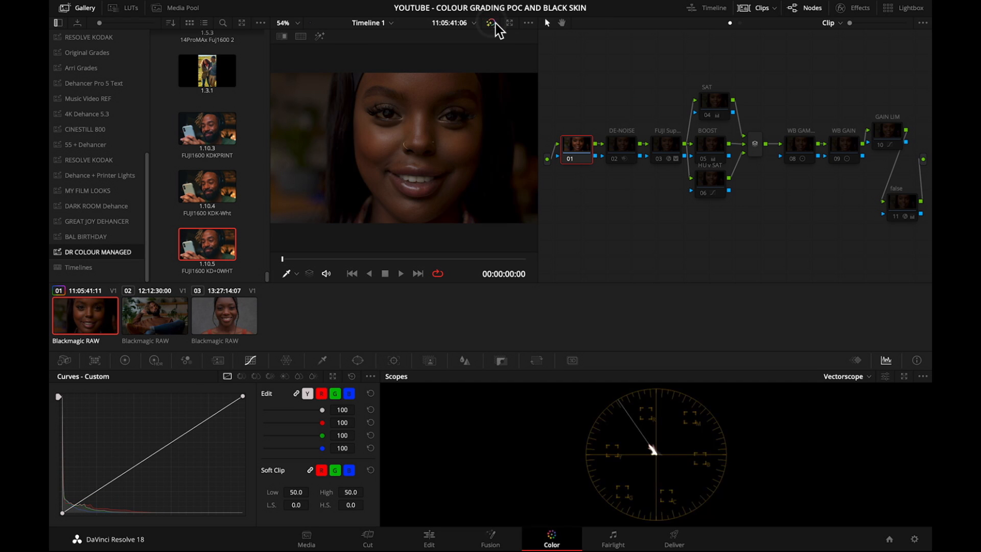
left_click(491, 22)
left_click(491, 22)
left_click(490, 22)
left_click(491, 23)
Enable the false node to show the first clip in false color.
left_click(900, 207)
key("super+d")
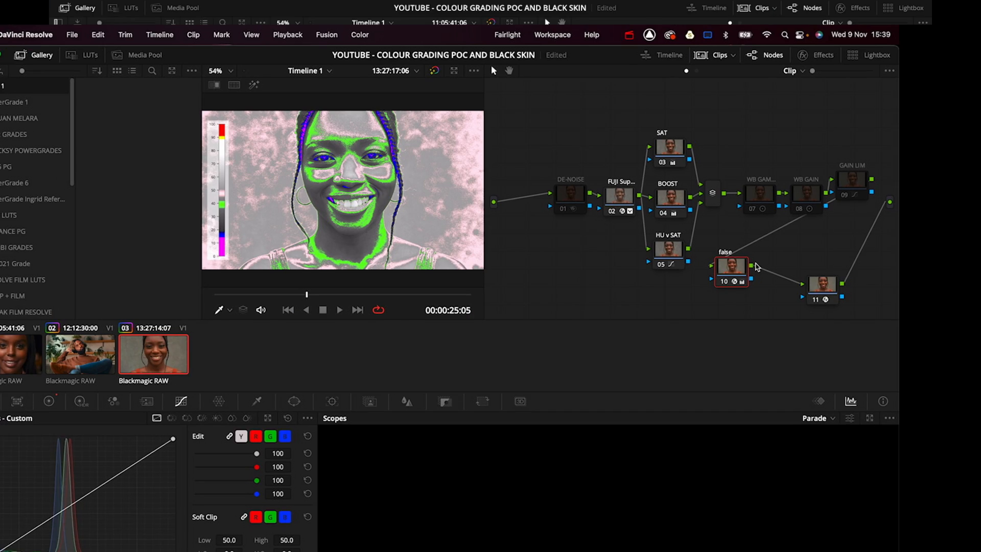
Open the False Color effect settings of the third clip's false node and view the Plugin Mode options.
left_click(823, 56)
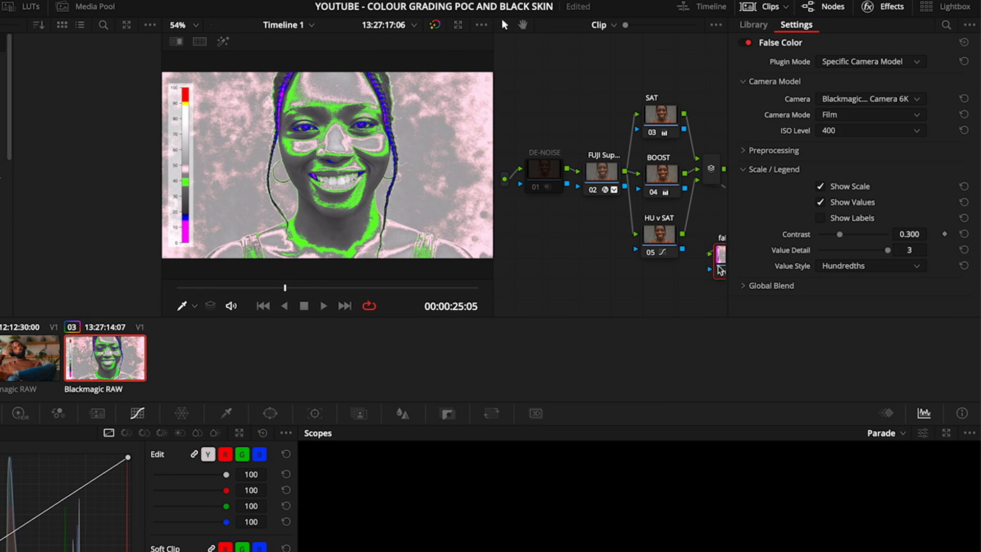
left_click_drag(721, 269, 696, 262)
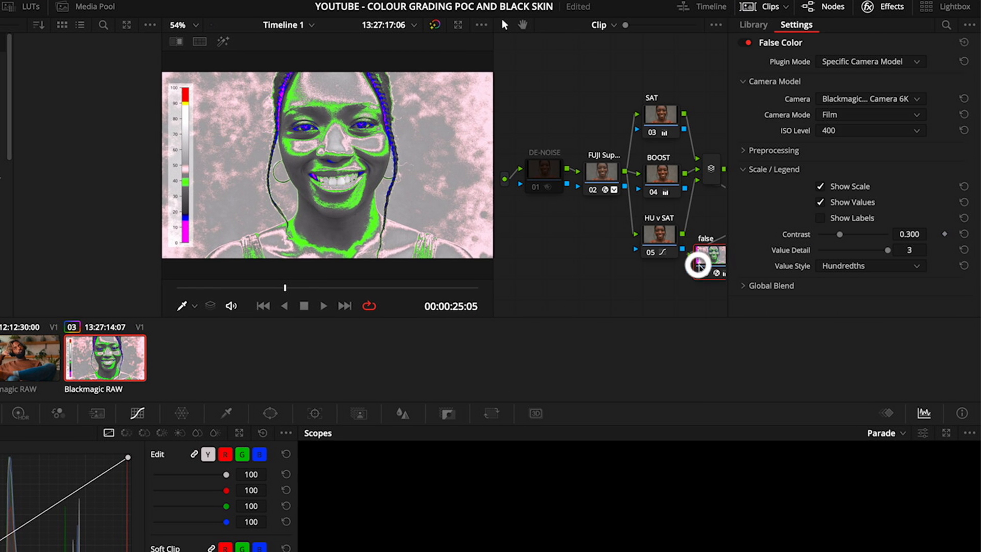
left_click(916, 62)
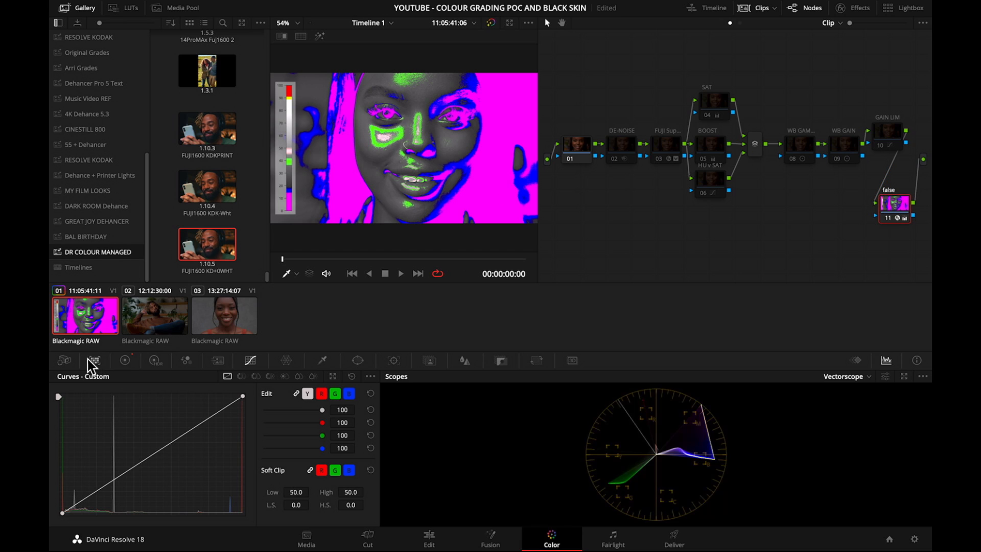
Set the first clip's Camera Raw decoding to use Clip settings instead of Project.
left_click(64, 360)
left_click(133, 404)
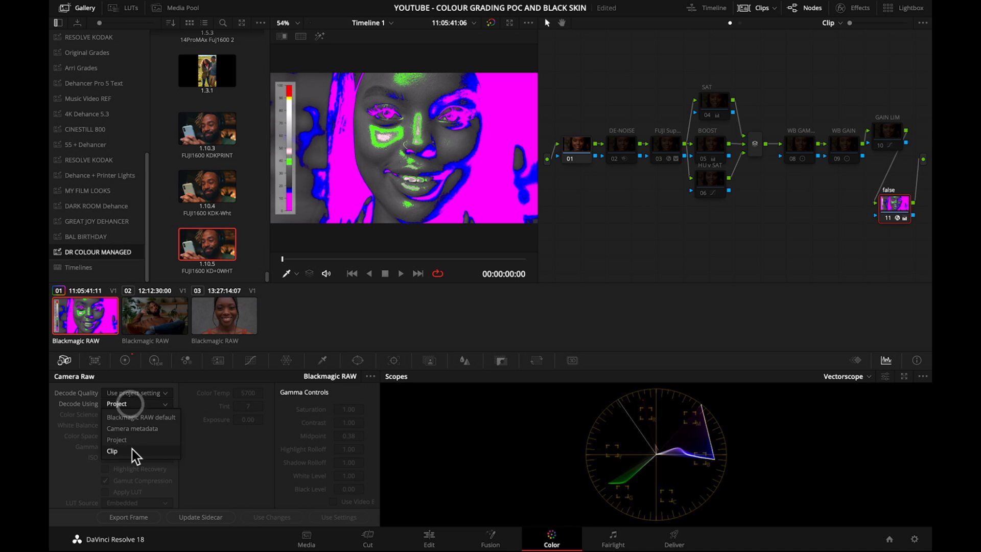
left_click(130, 453)
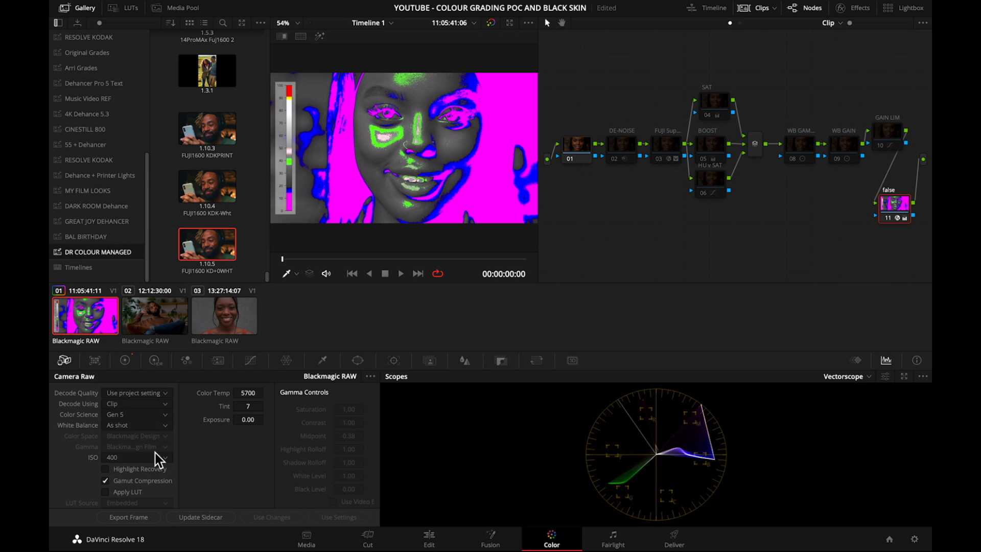
Try ISO values of 640, 800 and 1000 on the first clip while viewing its false color.
left_click(168, 459)
left_click(138, 439)
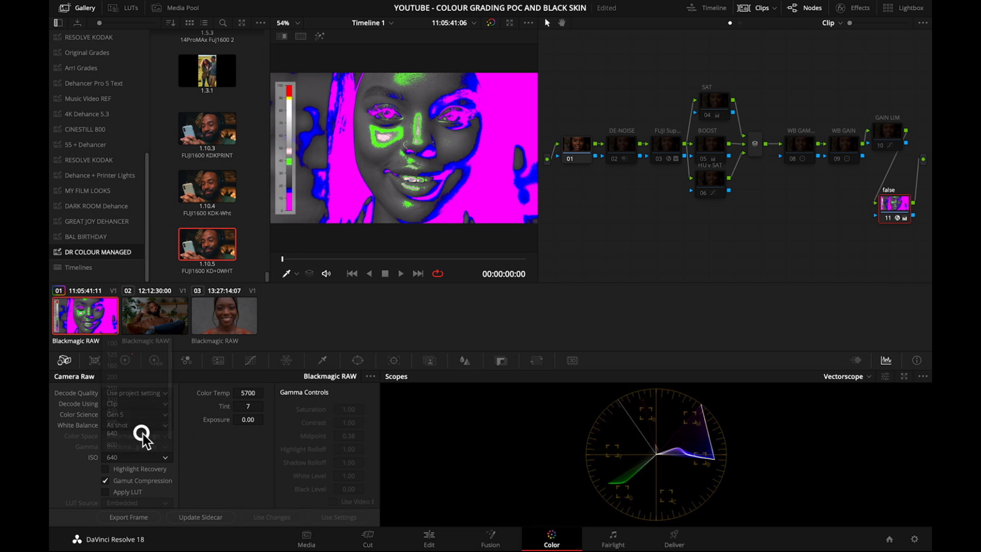
left_click(165, 459)
left_click(136, 444)
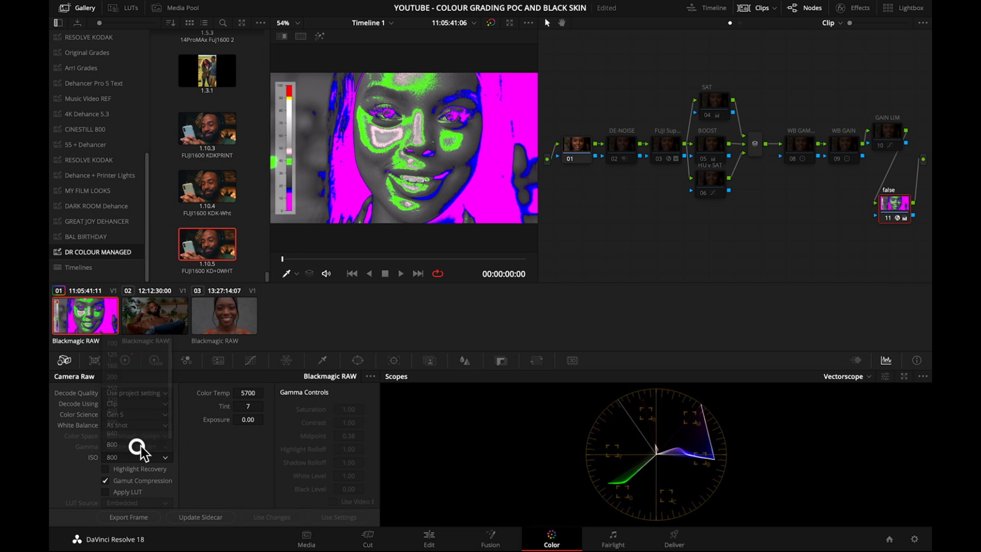
left_click(162, 457)
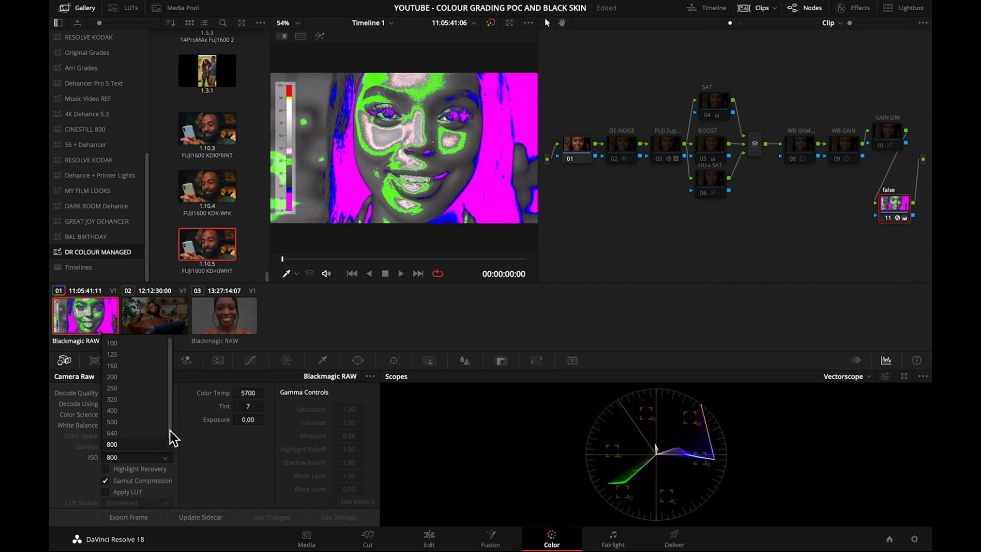
left_click(147, 445)
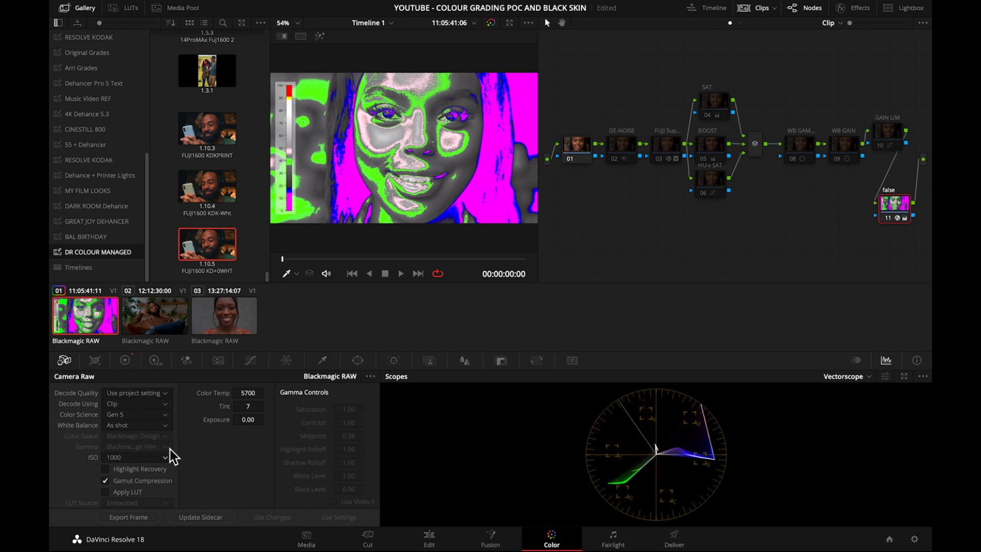
Try ISO values of 100 and 800 on the first clip, and return the ISO to 400.
left_click(165, 457)
left_click_drag(170, 445, 170, 377)
left_click(140, 343)
left_click(169, 457)
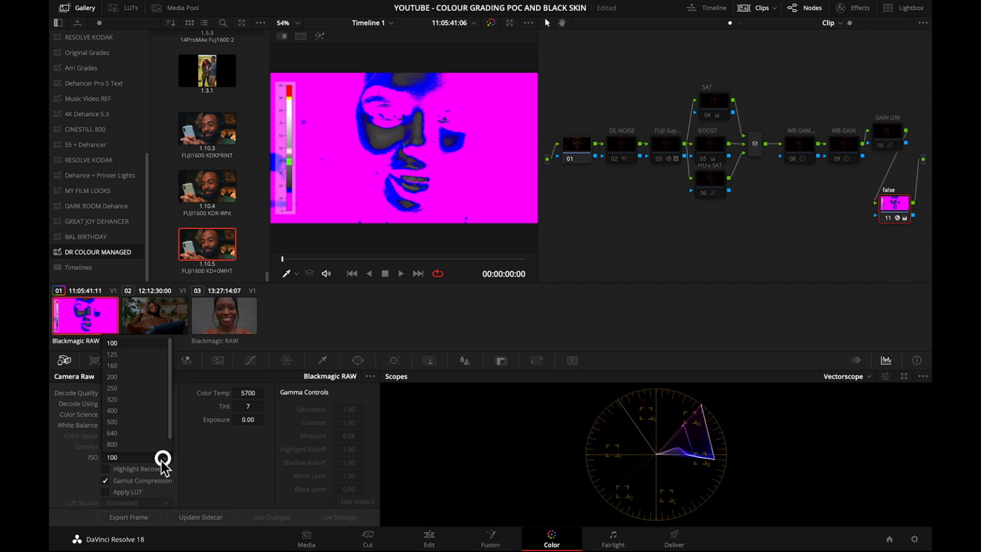
left_click(134, 444)
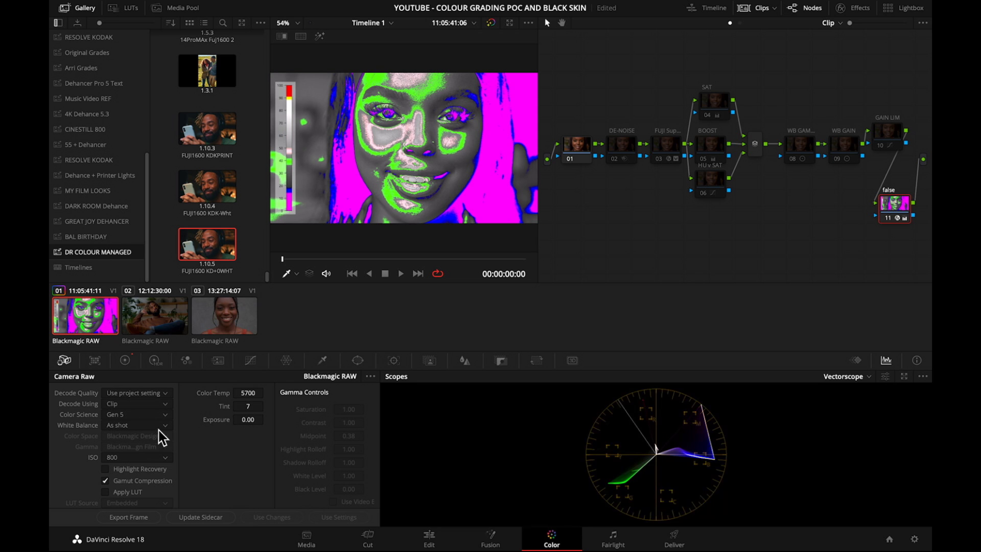
left_click(159, 456)
left_click(120, 407)
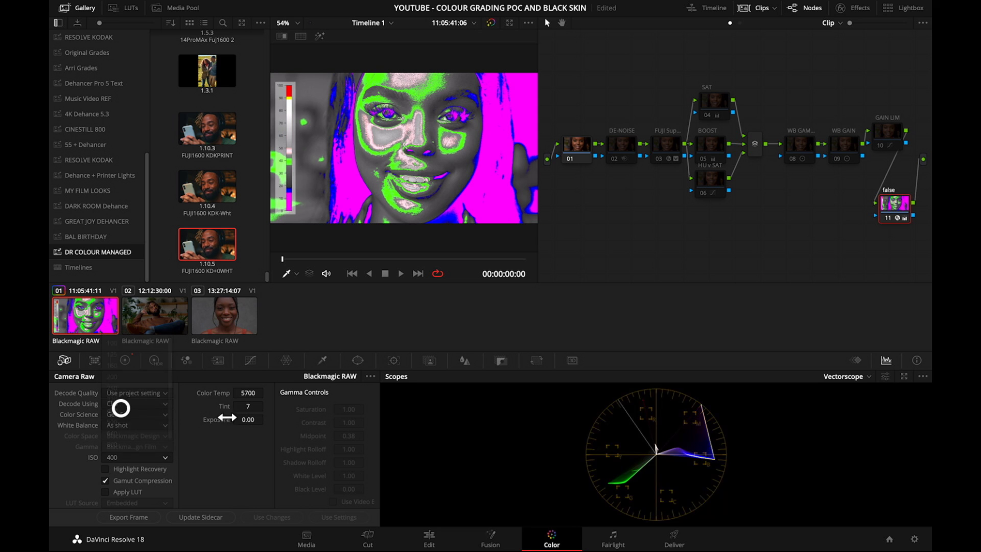
Try raw exposure values of 0.92, 0.79, 1.86 and 1.41 on the first clip, and reset the exposure to 0.00.
left_click_drag(247, 421, 293, 421)
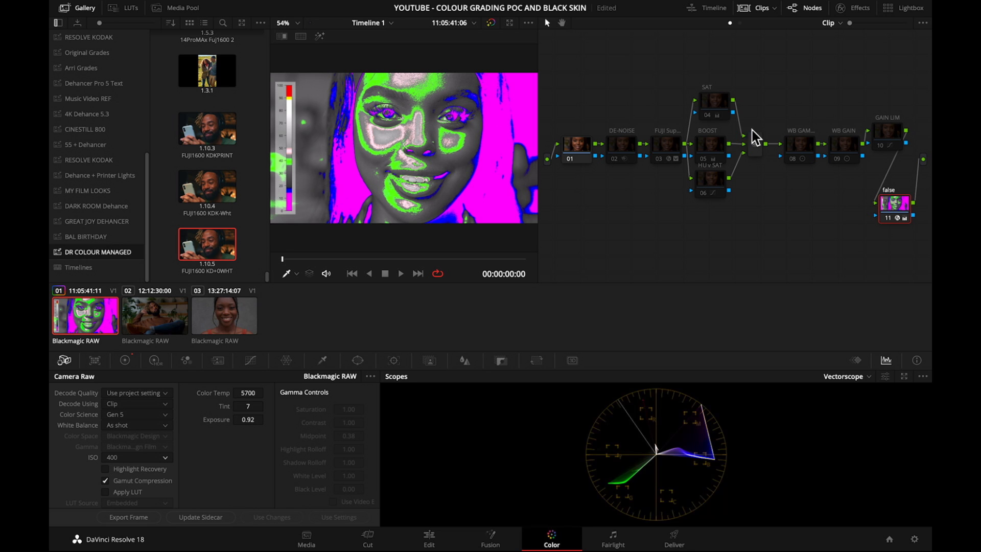
mouse_move(249, 419)
left_mouse_down()
mouse_move(233, 419)
mouse_move(263, 418)
mouse_move(235, 418)
left_mouse_up()
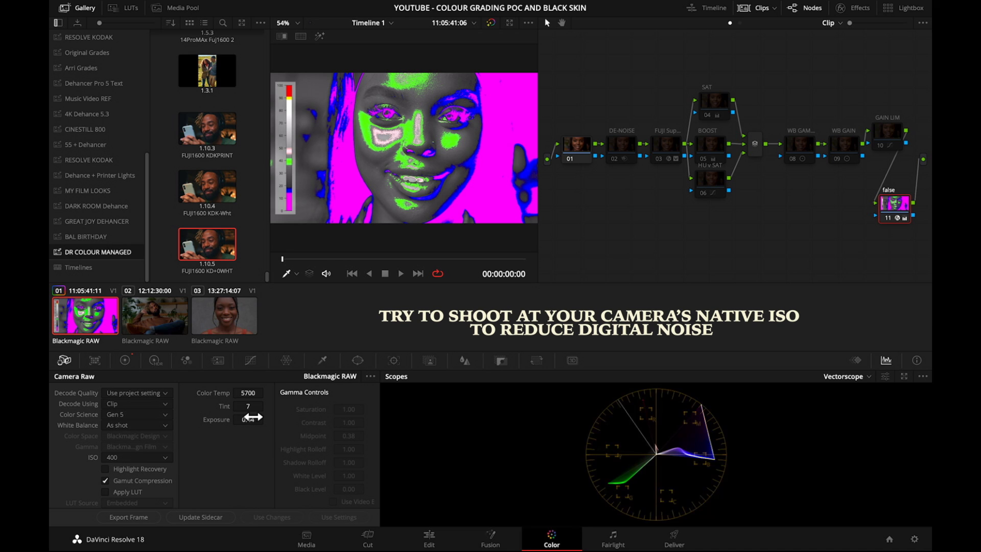
left_click_drag(251, 419, 265, 419)
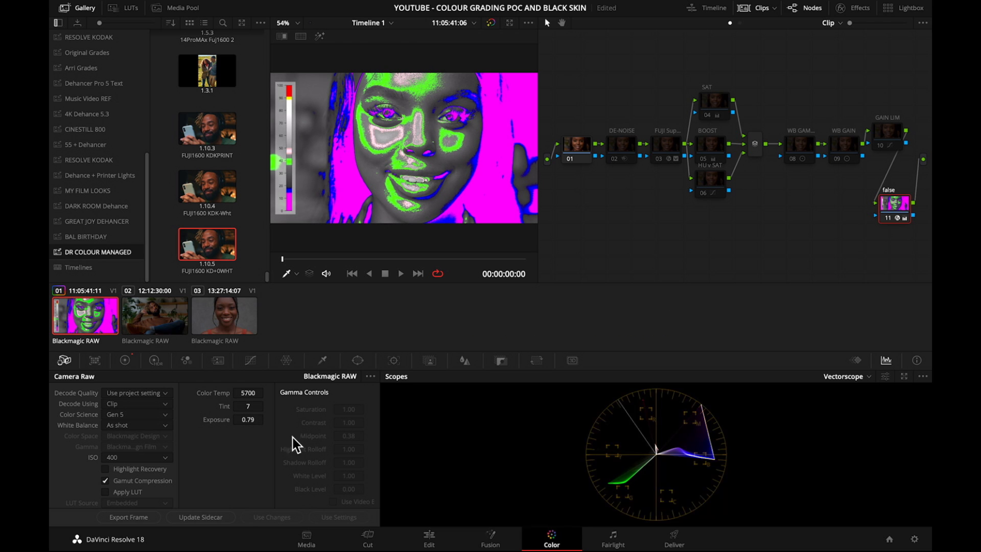
left_click_drag(252, 421, 292, 420)
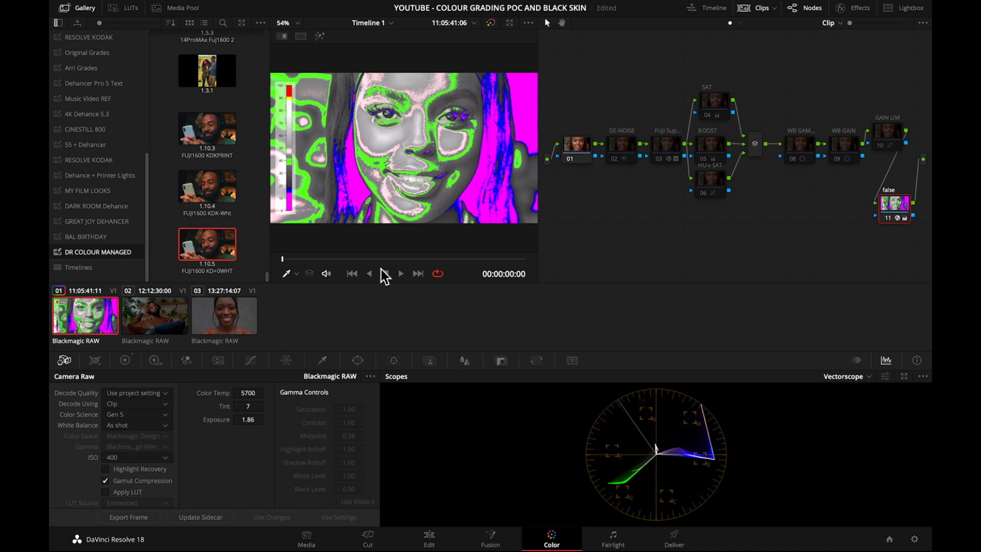
left_click_drag(239, 420, 226, 420)
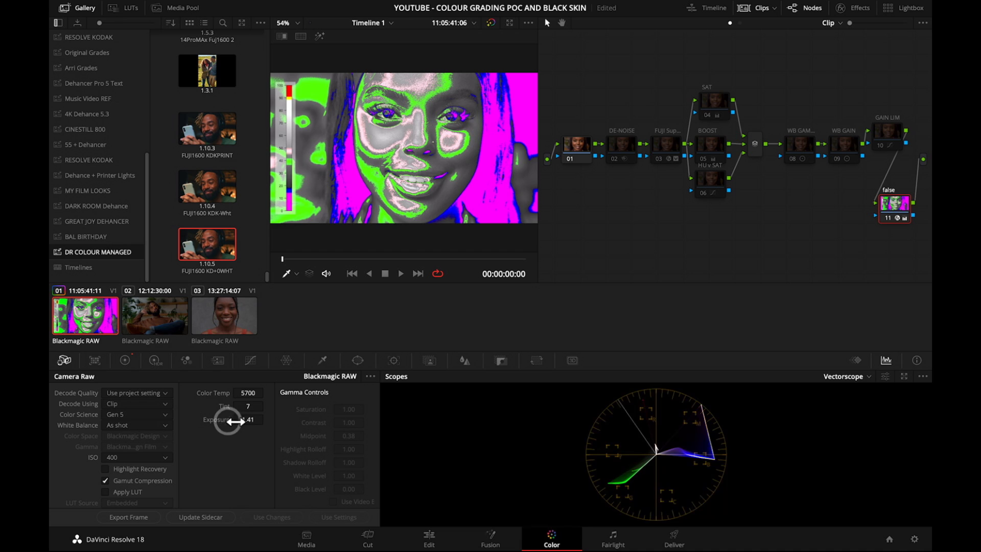
double_click(220, 422)
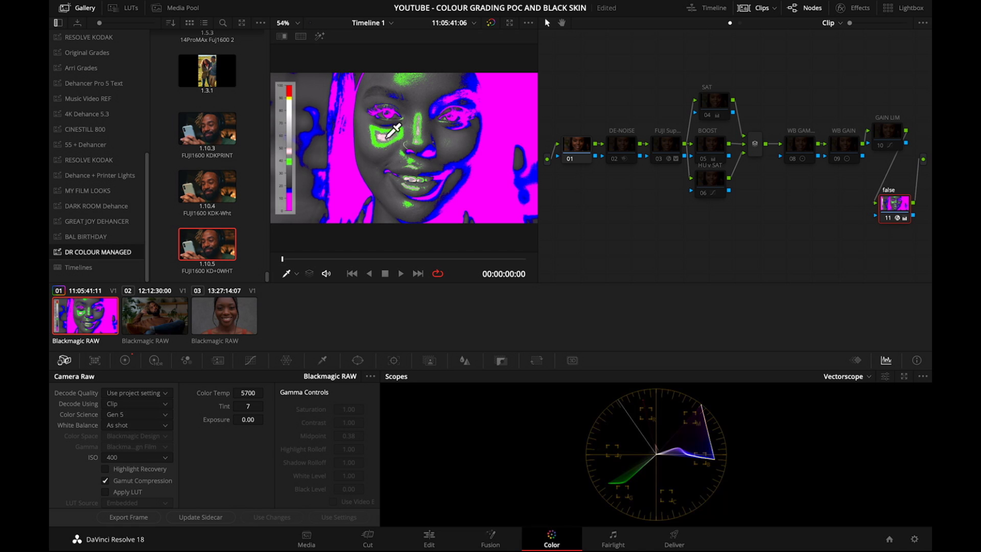
Compare the first clip at 0.00 exposure with and without false color by toggling the false node.
key("super+d")
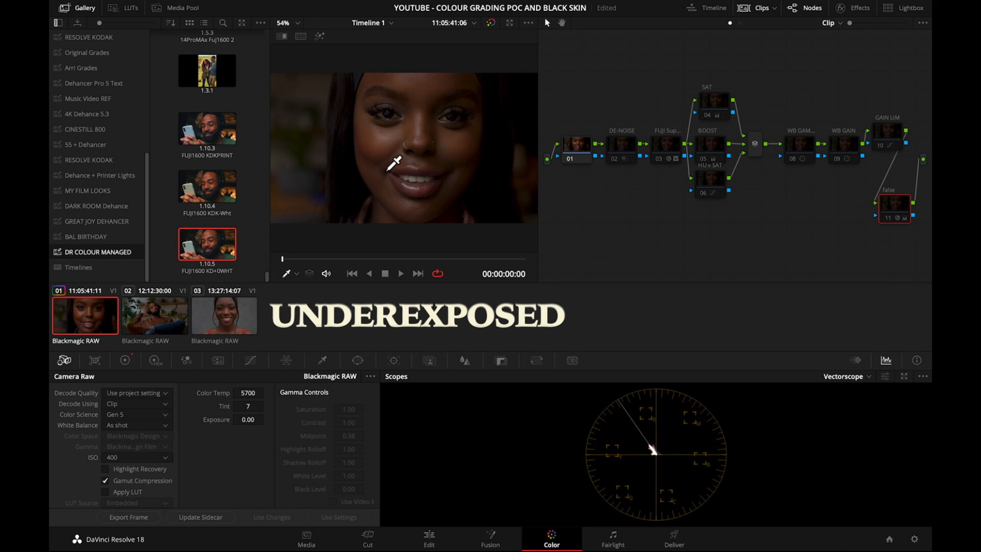
key("super+d")
key("super+d")
key("super+d")
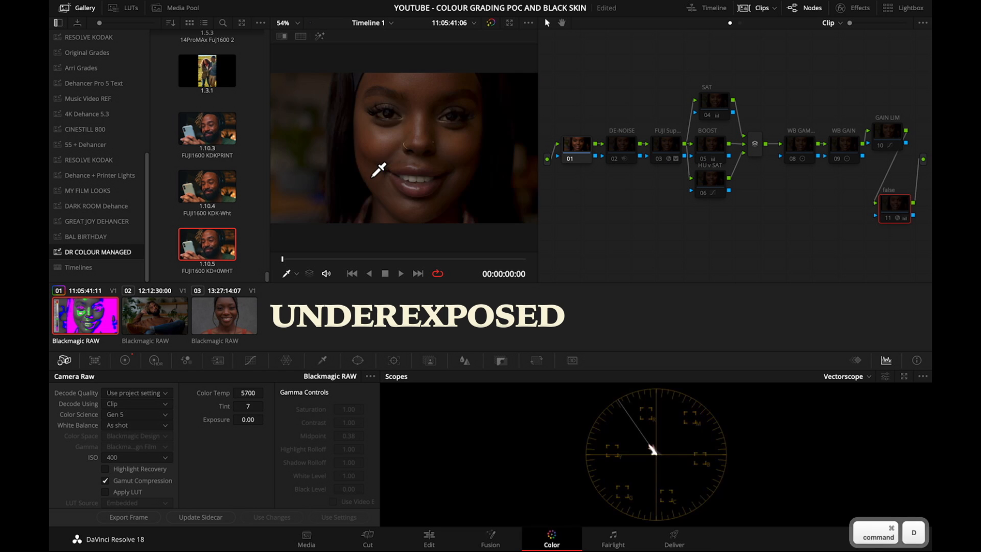
Try a raw exposure of 2.77 on the first clip and compare it with and without false color.
left_click_drag(248, 419, 391, 419)
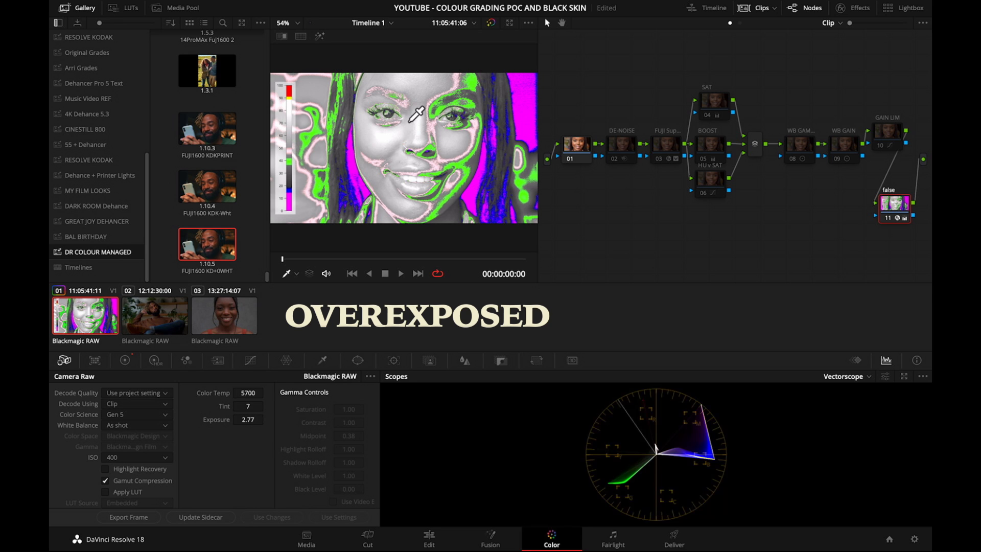
key("super+d")
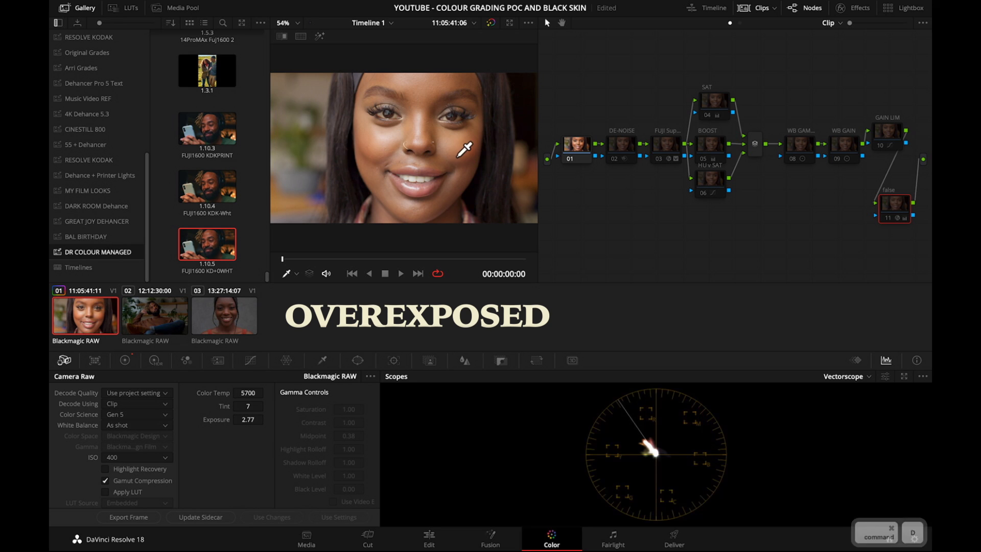
key("super+d")
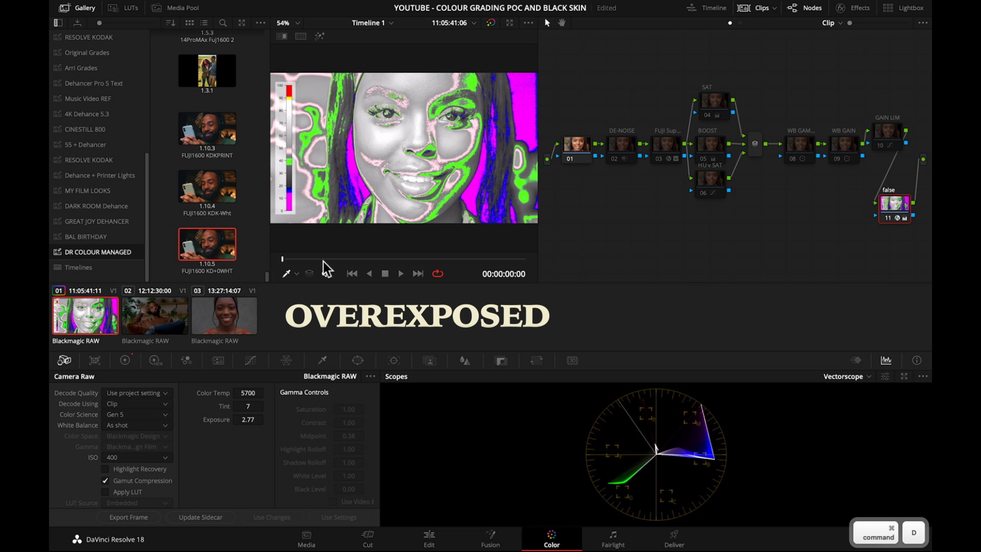
Set the first clip's raw exposure to 1.14, checking it with the false node both on and off.
left_click_drag(249, 421, 302, 418)
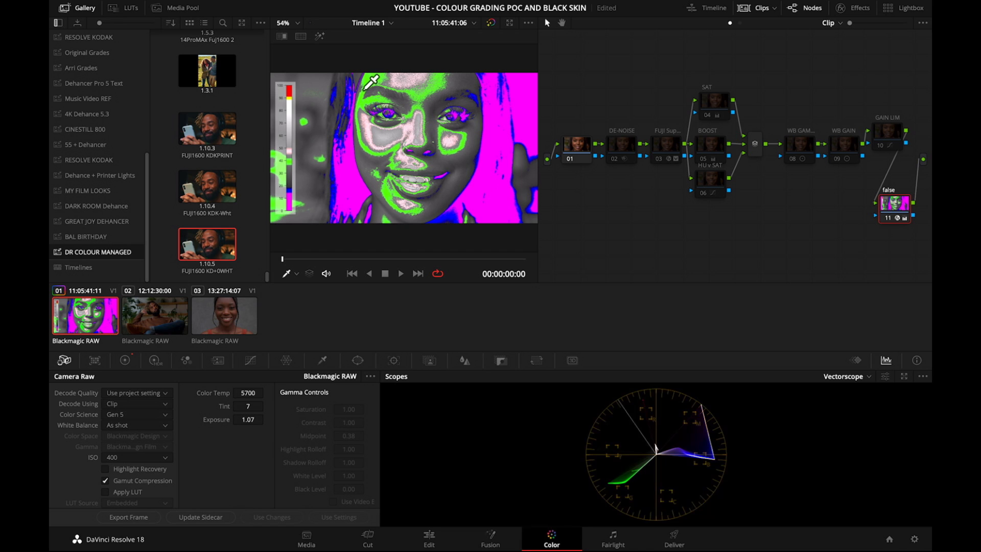
key("super+d")
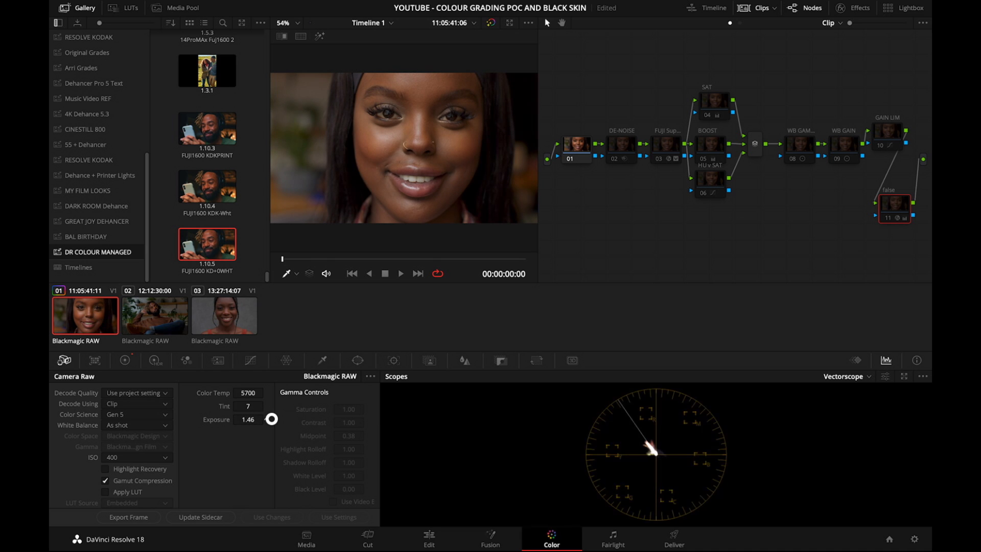
mouse_move(272, 419)
left_mouse_down()
mouse_move(234, 418)
mouse_move(274, 420)
left_mouse_up()
key("super+d")
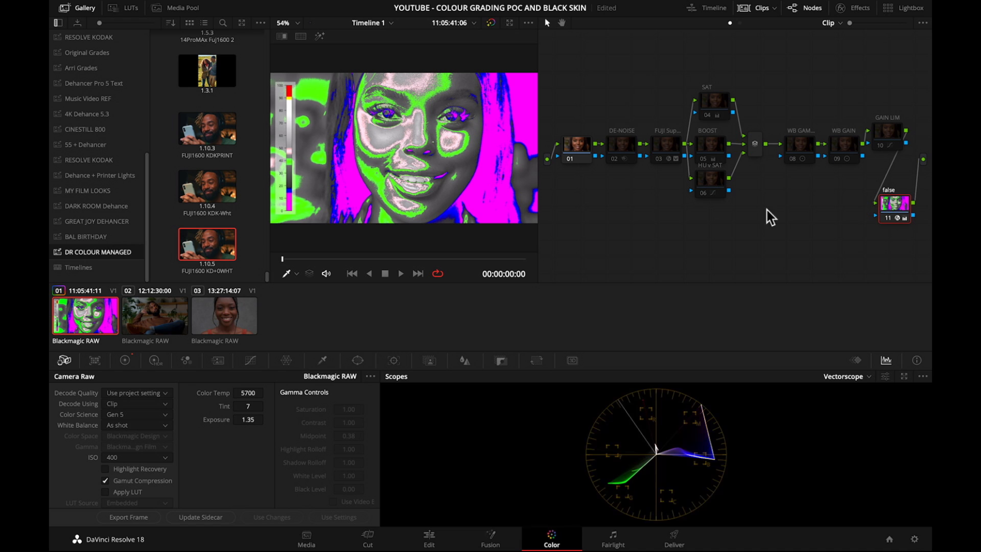
key("super+d")
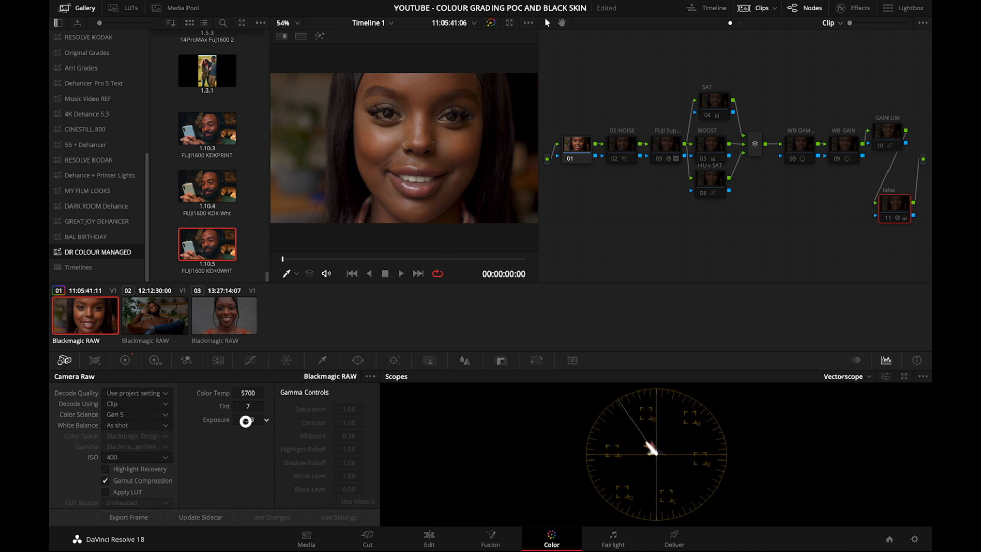
key("super+d")
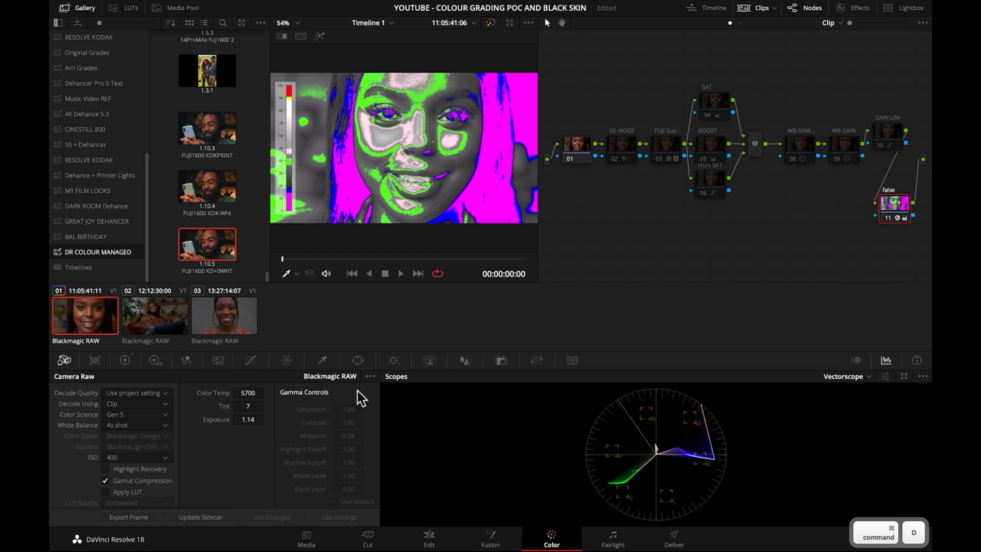
Disable the false node, enable node 03 (FUJI Sup...), and compare the first clip with and without that film look.
key("super+d")
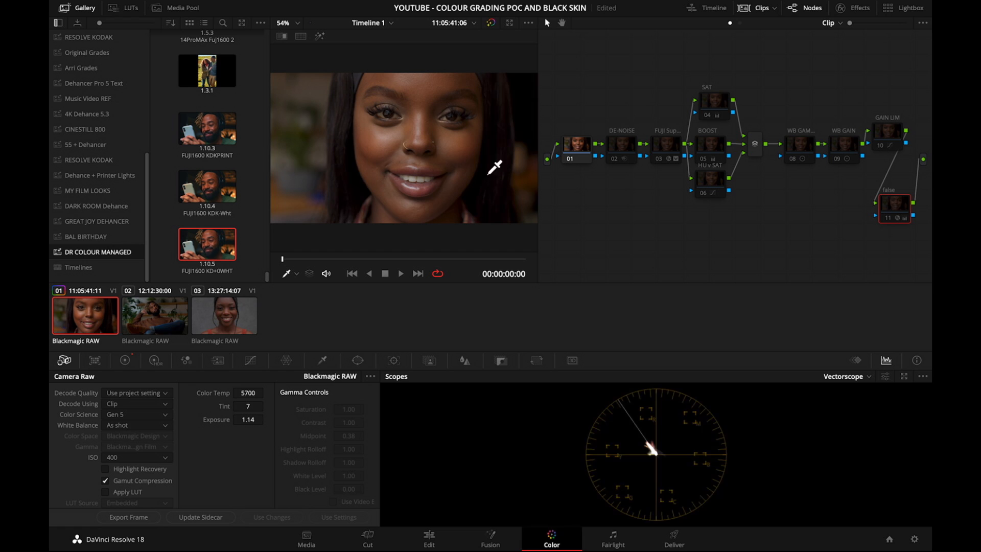
left_click(668, 154)
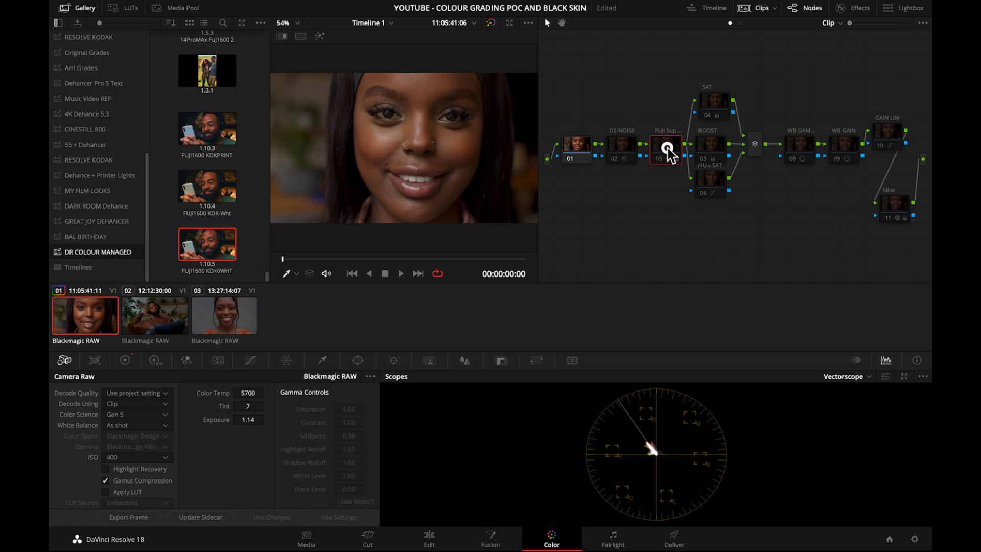
key("super+d")
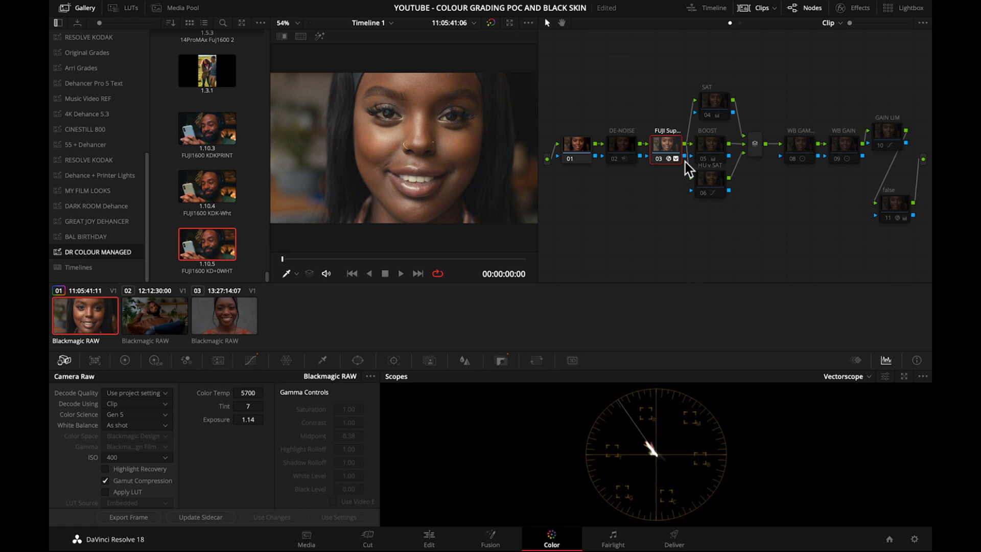
key("super+d")
key("super+d")
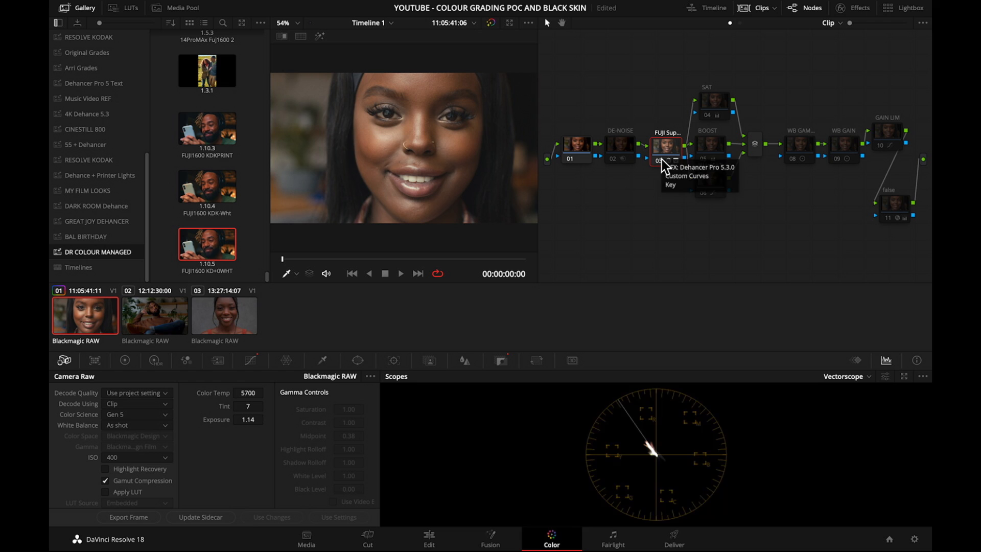
Enable the false node and check the first clip's film look with and without false color.
key("super+d")
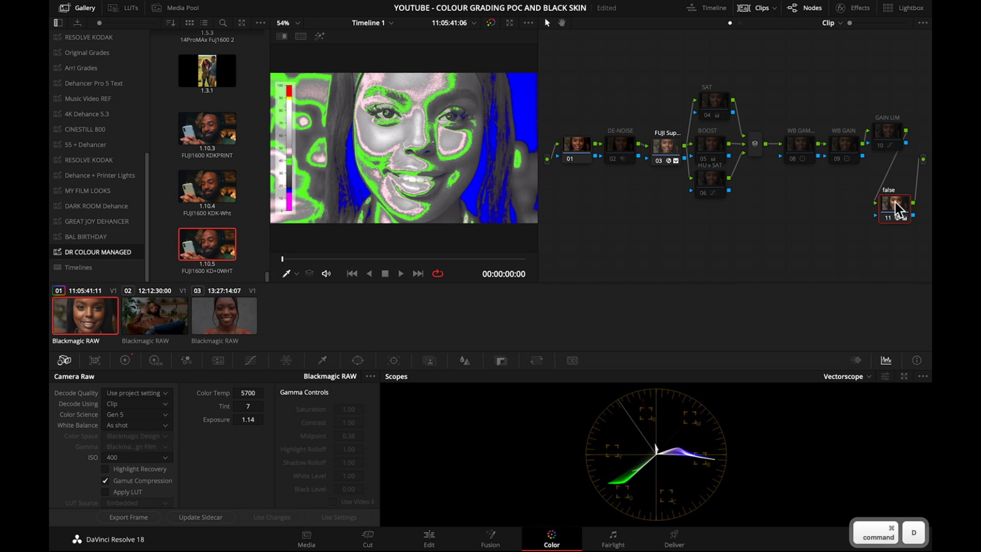
key("super+d")
Toggle node 03 (FUJI Sup...) repeatedly to compare its effect on the first clip's exposure in false color, ending with it disabled.
key("super+d")
left_click(666, 145)
key("super+d")
key("super+d")
key("super+d")
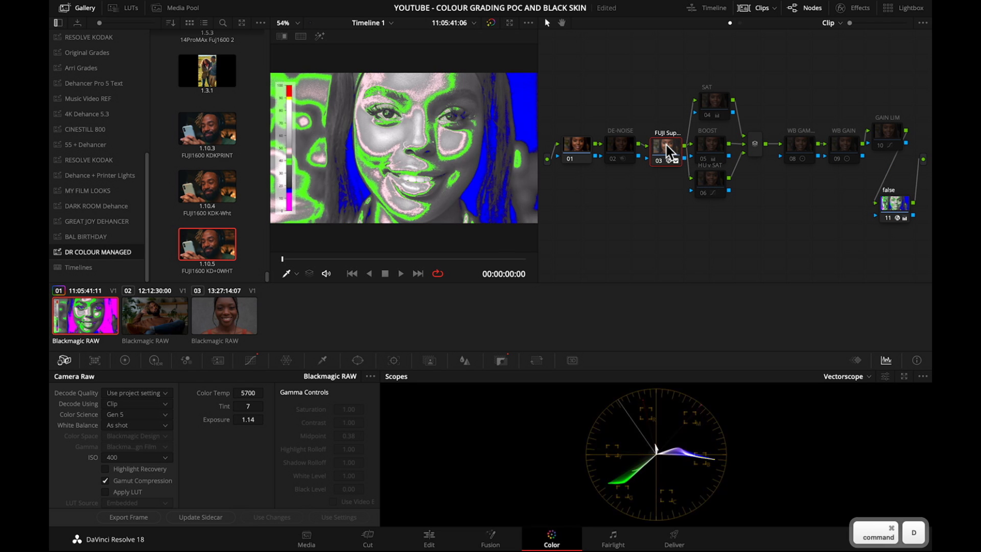
key("super+d")
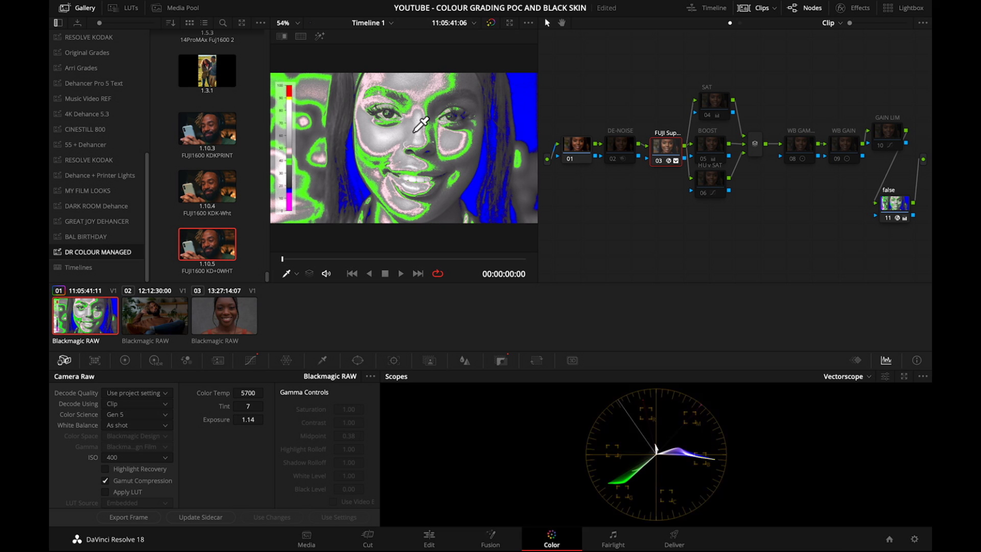
key("super+d")
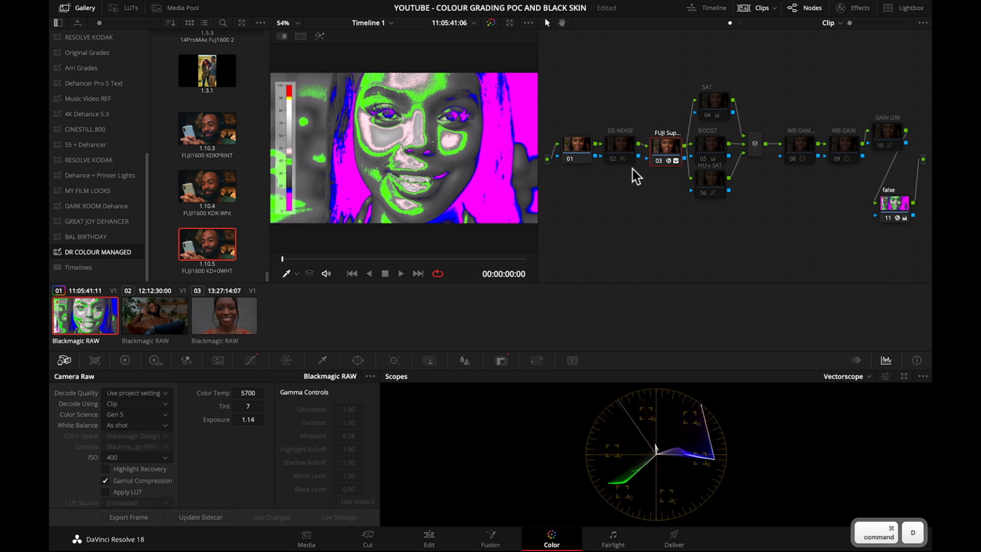
key("super+d")
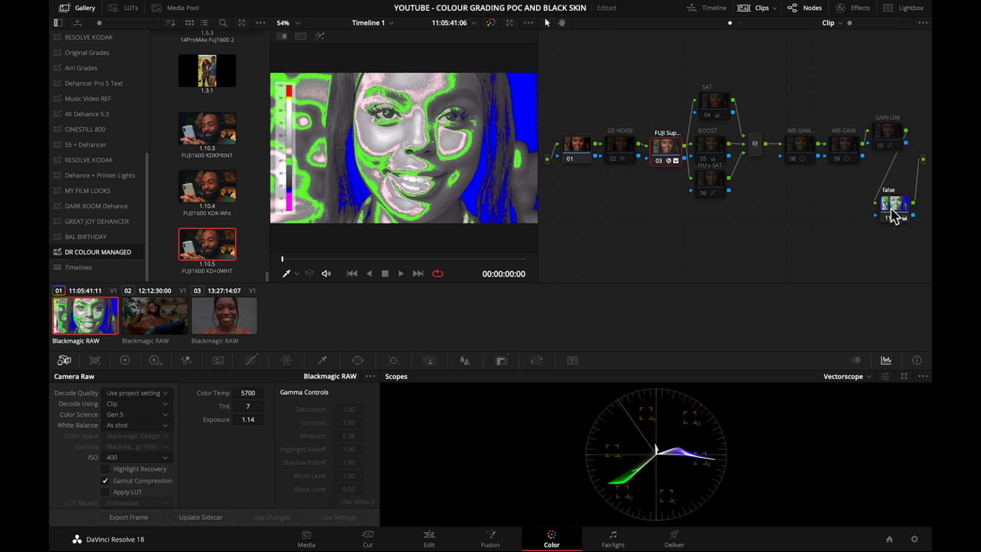
key("super+d")
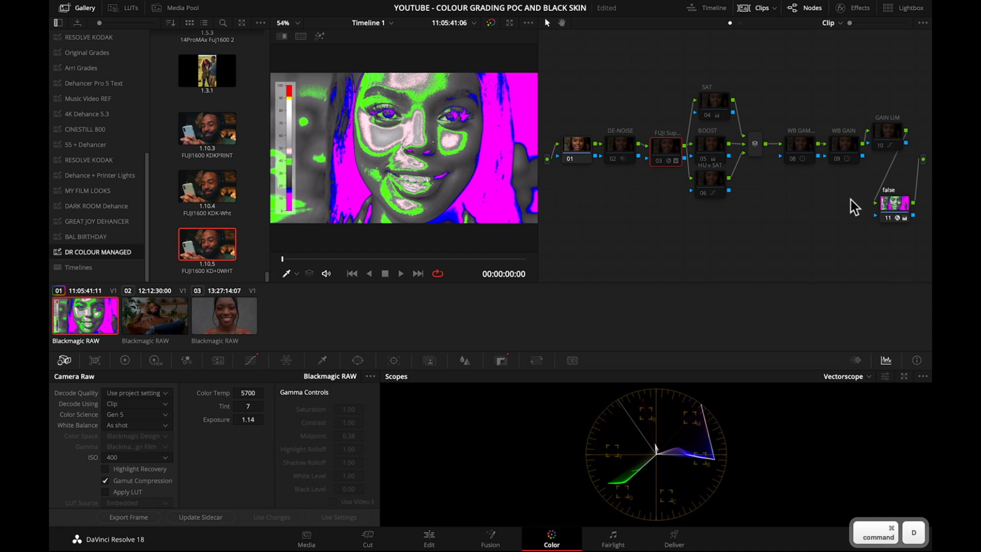
Enable node 03 (FUJI Sup...) and disable the false node on the first clip.
key("super+d")
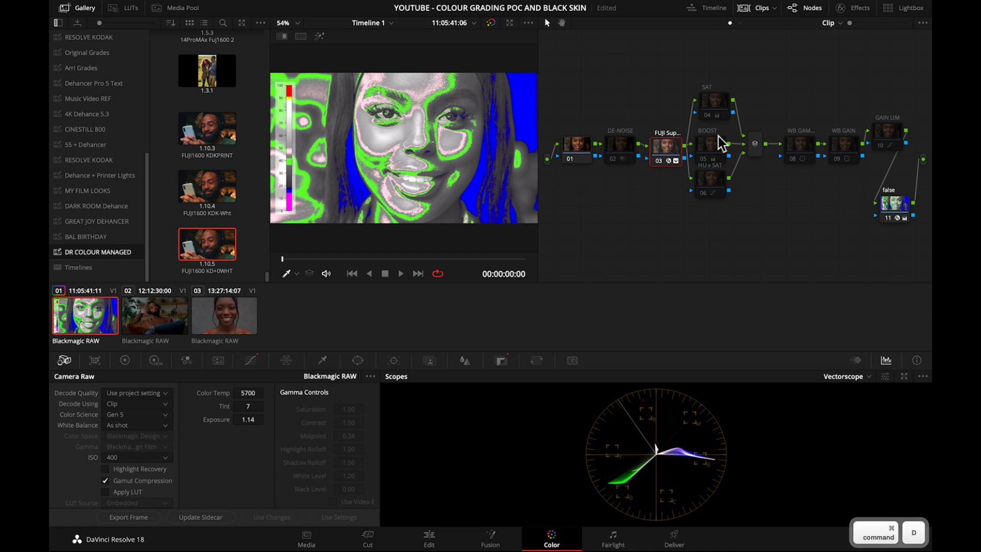
left_click(897, 210)
key("super+d")
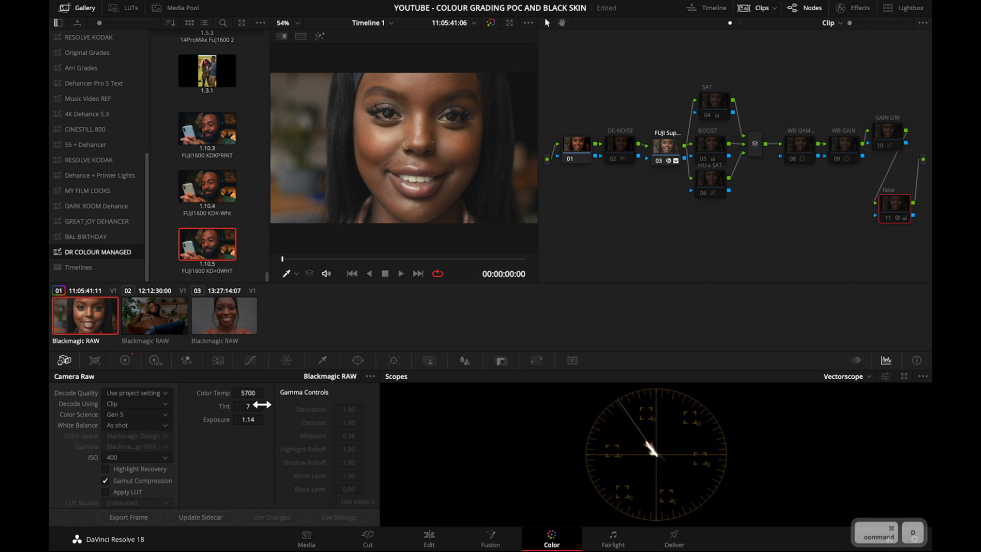
Set the first clip's raw exposure to 0.43, checking it with the false node both on and off.
left_click_drag(247, 420, 222, 421)
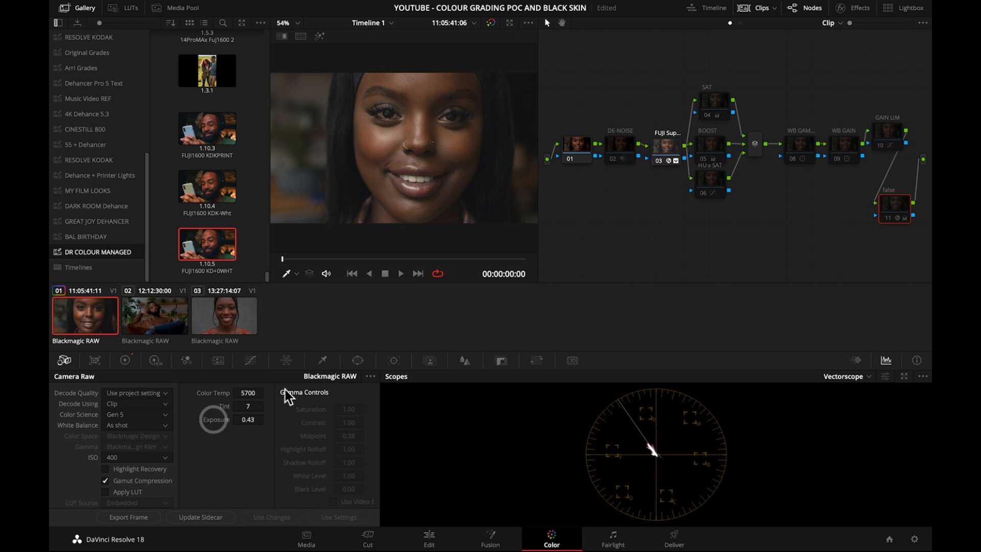
key("super+d")
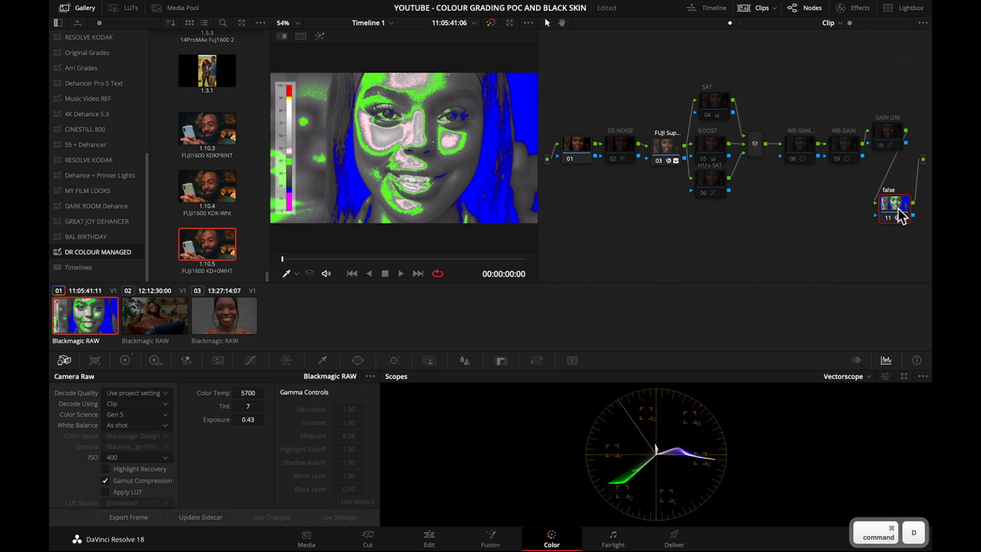
key("super+d")
key("super+d")
key("super+d")
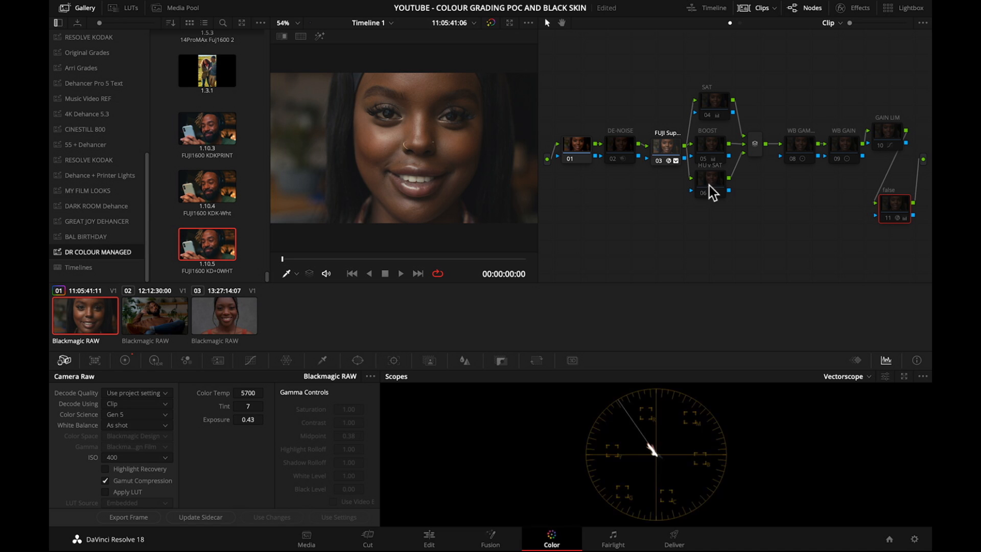
Space out the parallel saturation nodes and enable SAT, BOOST and HU v SAT on the first clip.
left_click_drag(709, 186, 710, 193)
left_click(714, 153)
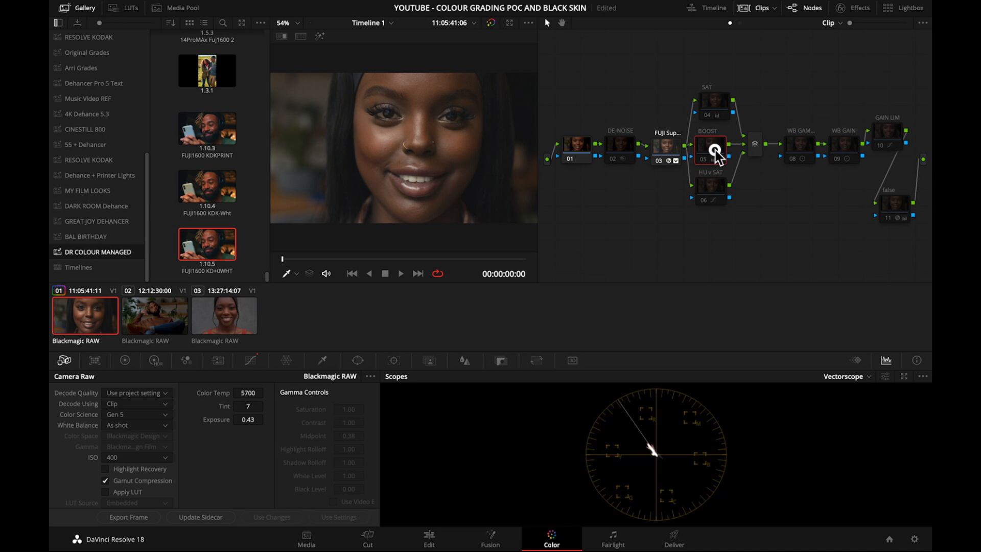
left_click(718, 112)
key("super+d")
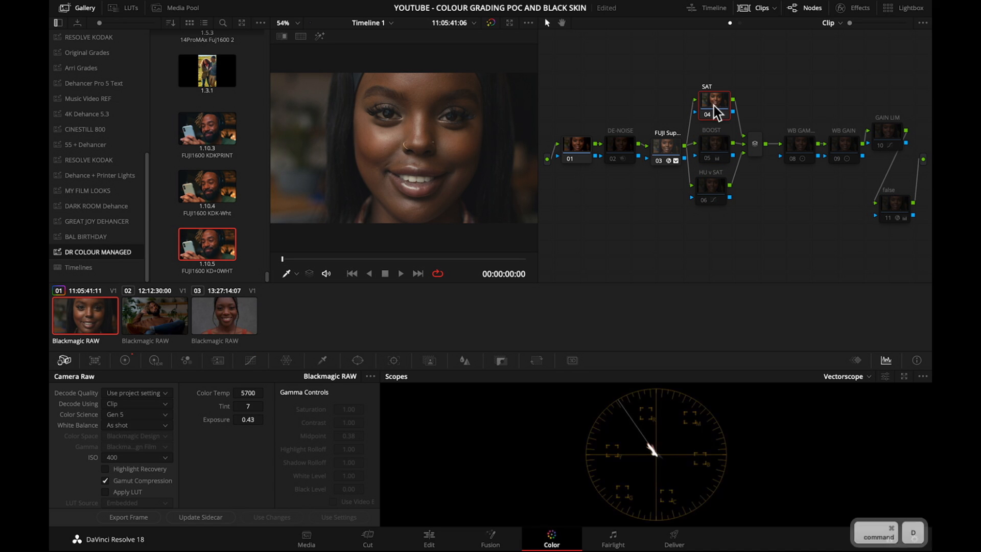
left_click(716, 151)
key("super+d")
left_click(715, 199)
key("super+d")
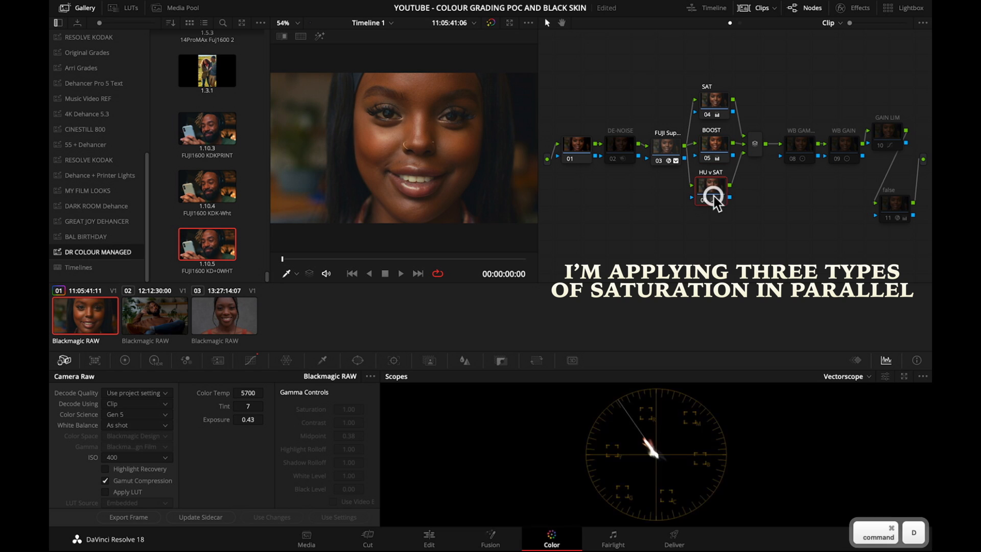
Separate the BOOST and HU v SAT nodes, show BOOST's primary color wheels, and save the project.
left_click(714, 149)
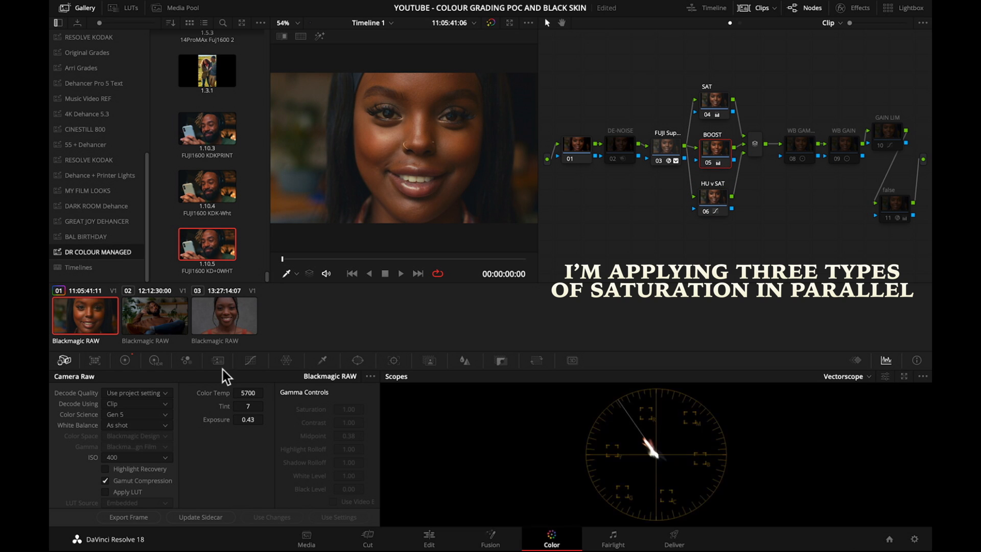
left_click(251, 361)
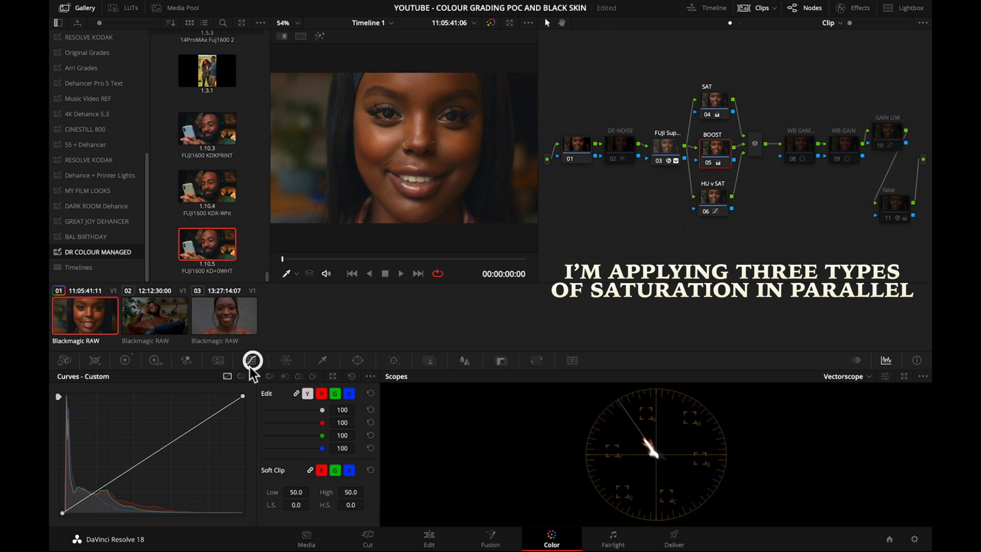
left_click(124, 361)
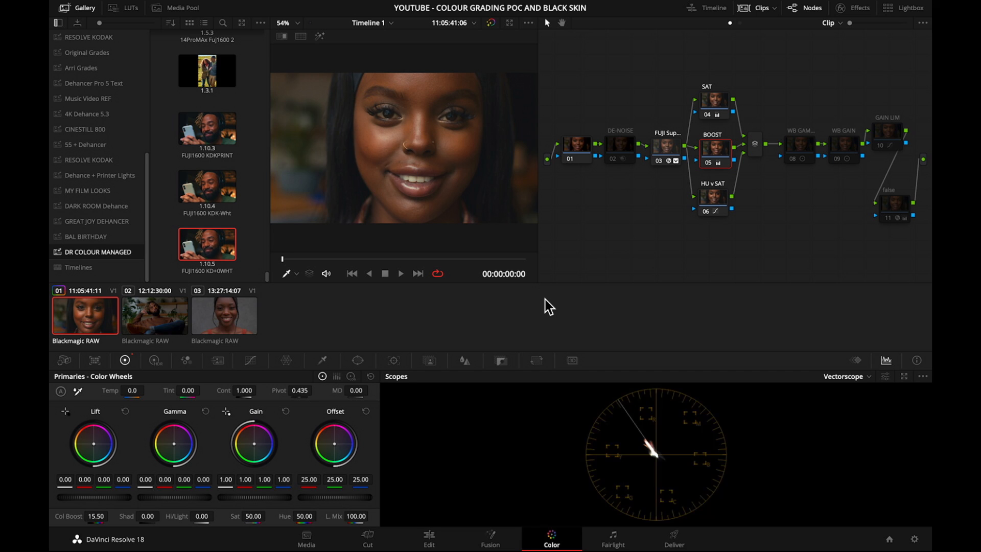
key("super+s")
Select the first clip on the Edit page and compare it with its grade bypassed and active.
left_click(428, 539)
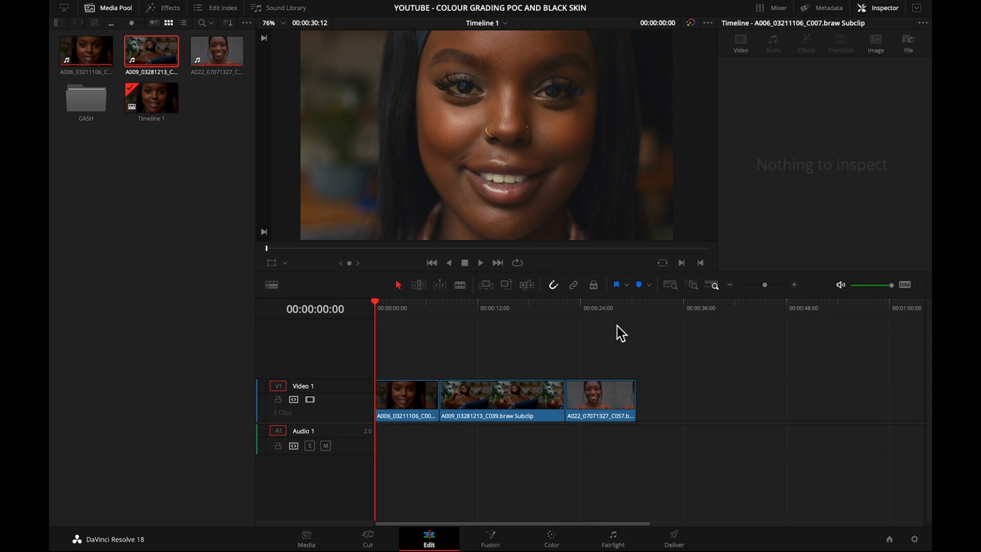
left_click(405, 401)
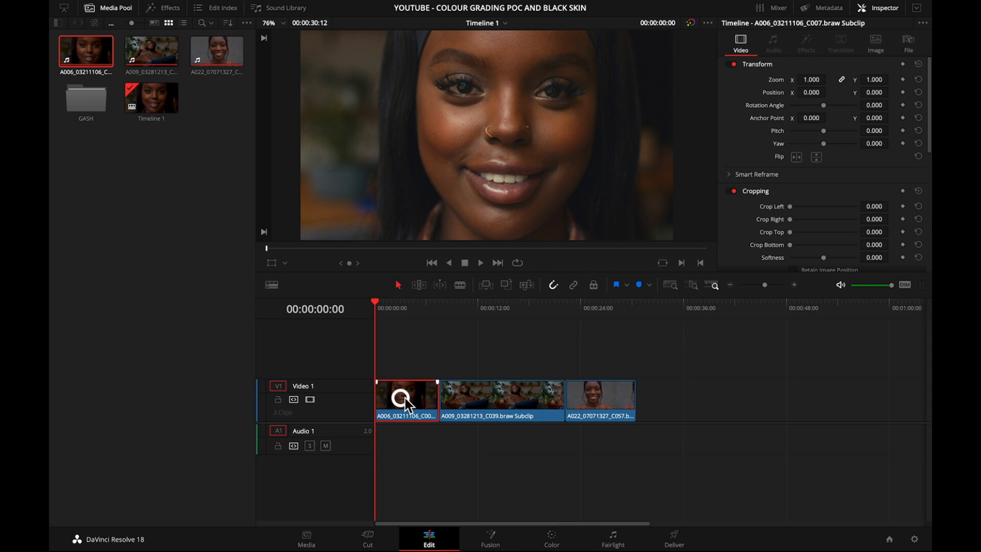
scroll(820, 186, "down", 2)
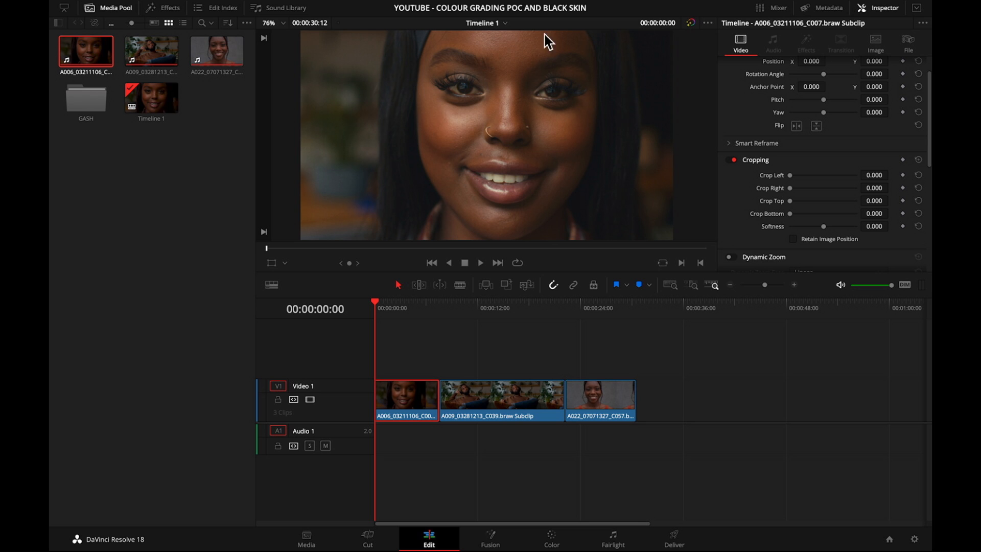
left_click(691, 23)
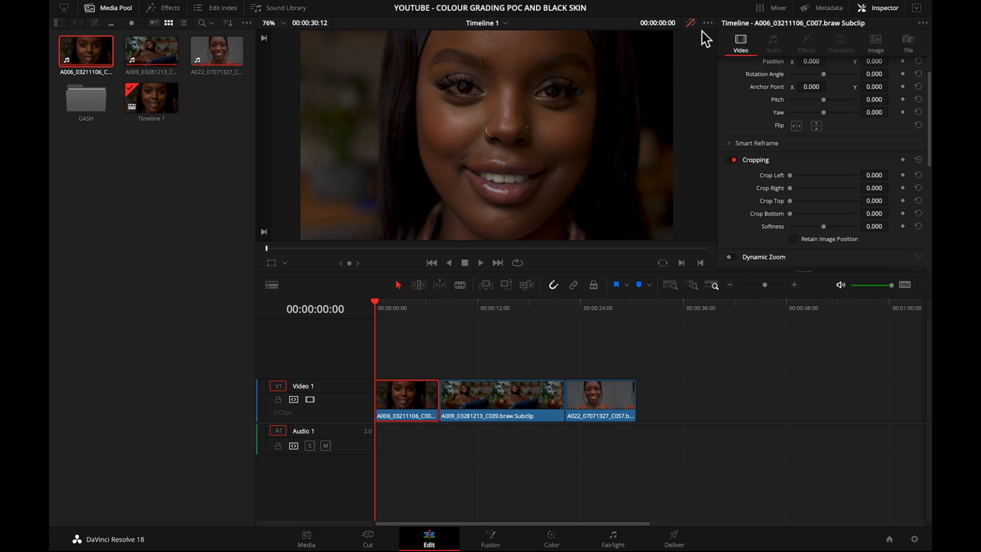
left_click(691, 23)
left_click(691, 23)
left_click(691, 23)
With the grade bypassed, crop the first clip to its cheek: left 644.9, right 982, top 404, bottom 412.2; re-enable the grade.
left_click(691, 23)
left_click_drag(790, 176, 815, 214)
left_click(691, 23)
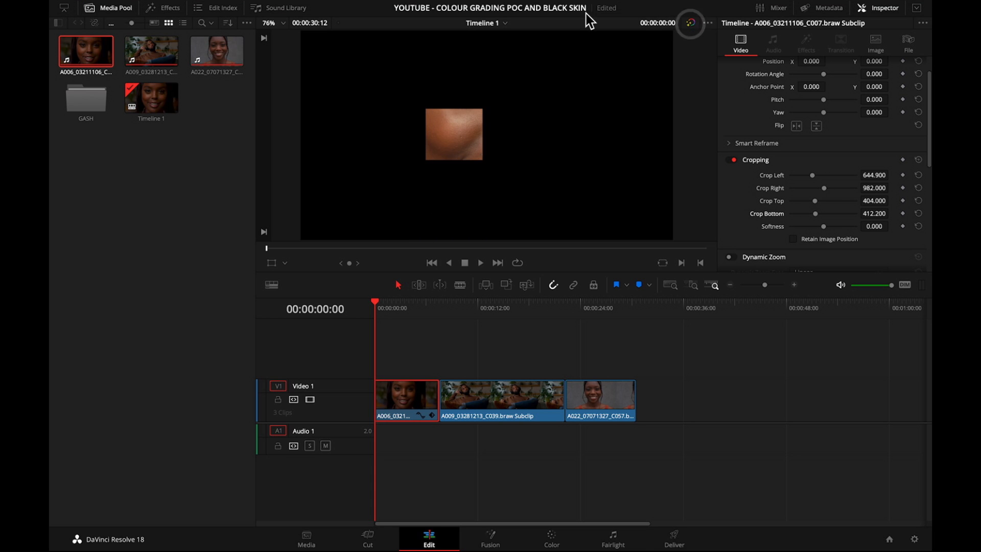
On the Color page, toggle the vectorscope's skin tone indicator to compare the cropped skin patch against it, leaving the indicator shown.
left_click(570, 544)
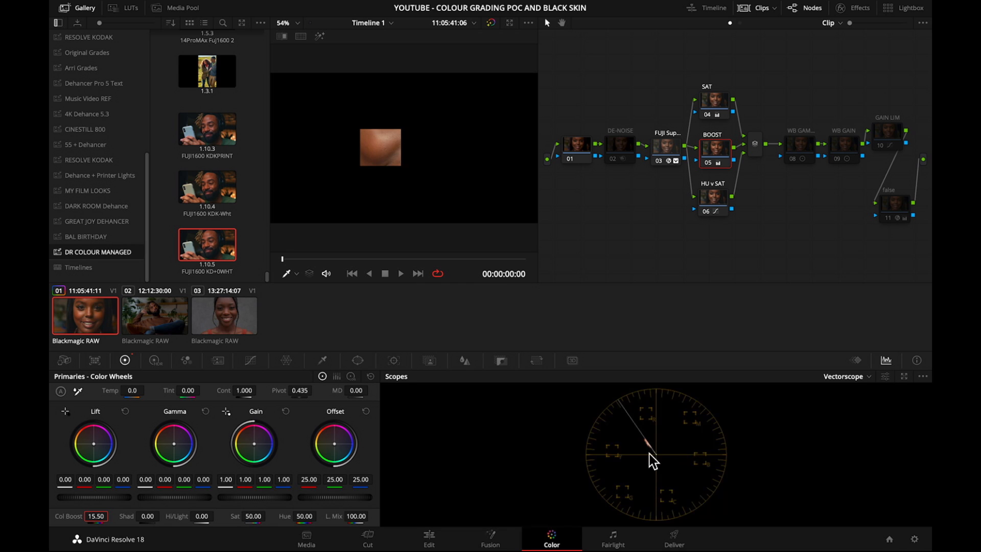
left_click(886, 377)
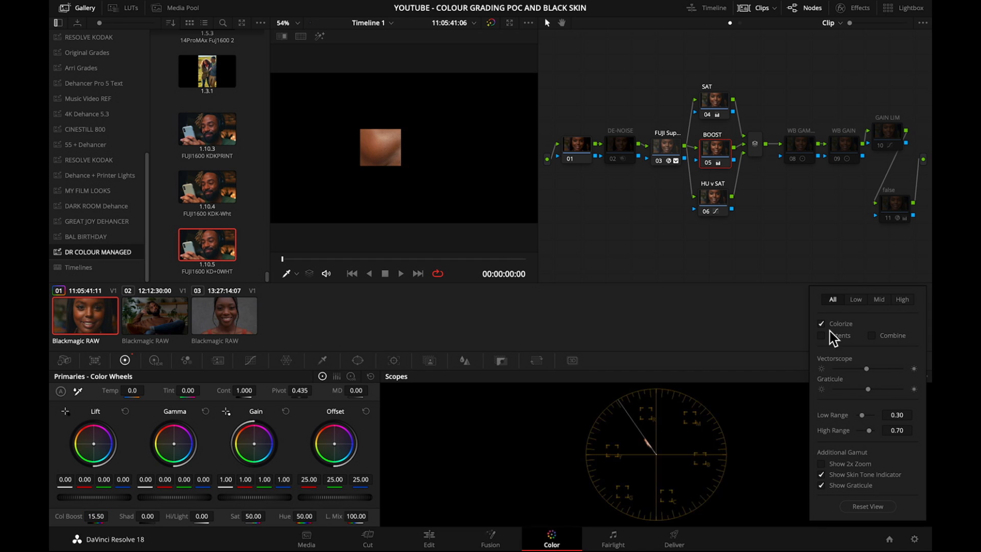
left_click(822, 475)
left_click(823, 475)
left_click(822, 475)
left_click(823, 476)
left_click(823, 476)
left_click(824, 476)
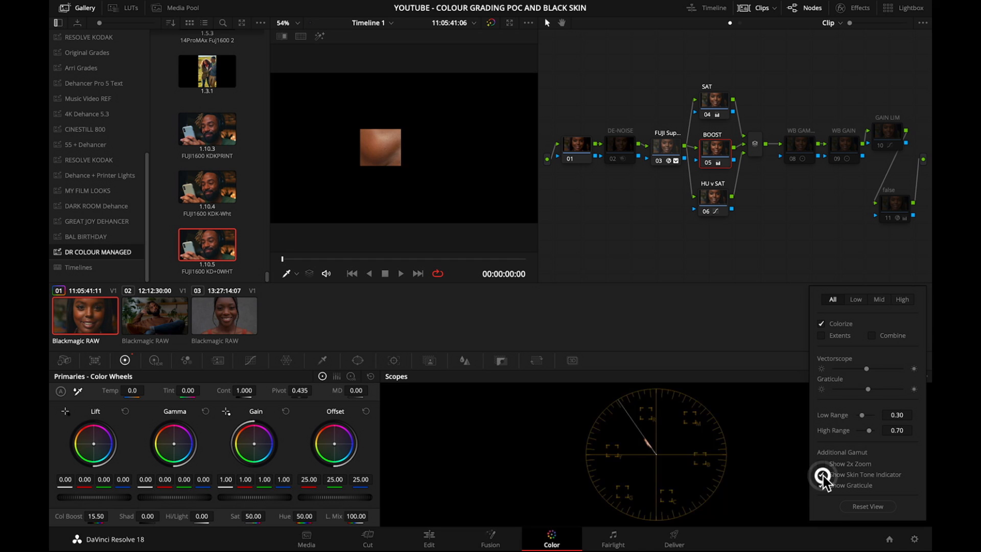
left_click(788, 477)
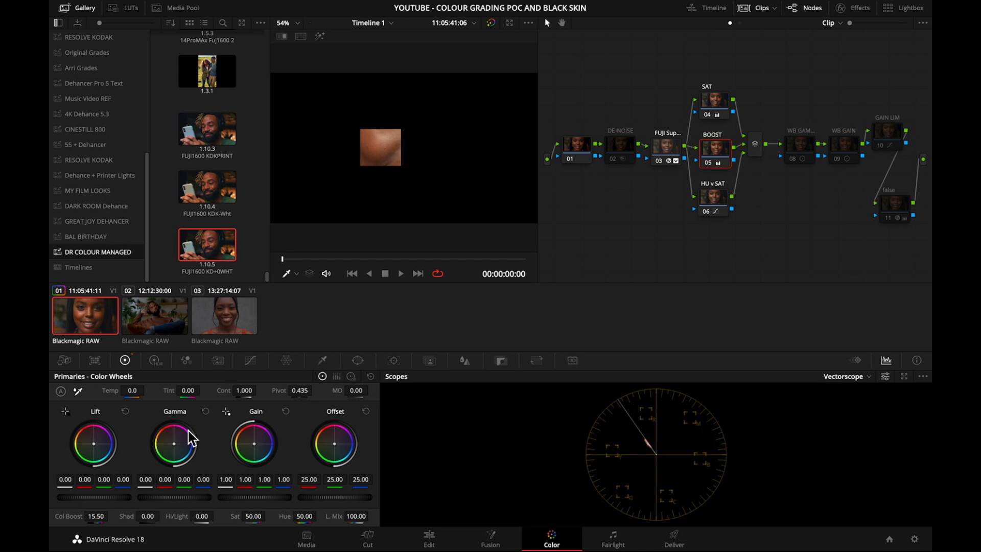
Set the first clip's raw tint to 18 and turn off its cropping on the Edit page, returning to the Color page.
left_click(64, 361)
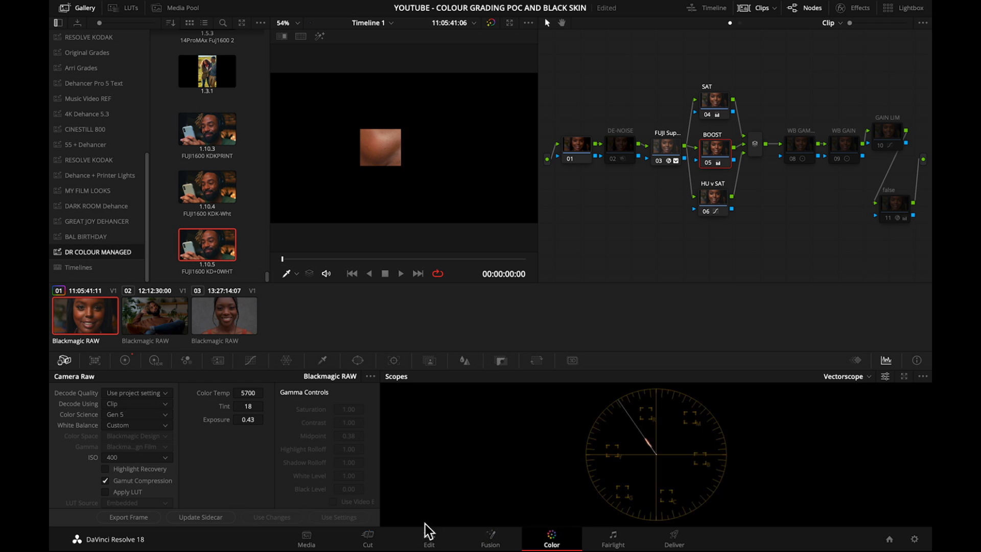
left_click(431, 539)
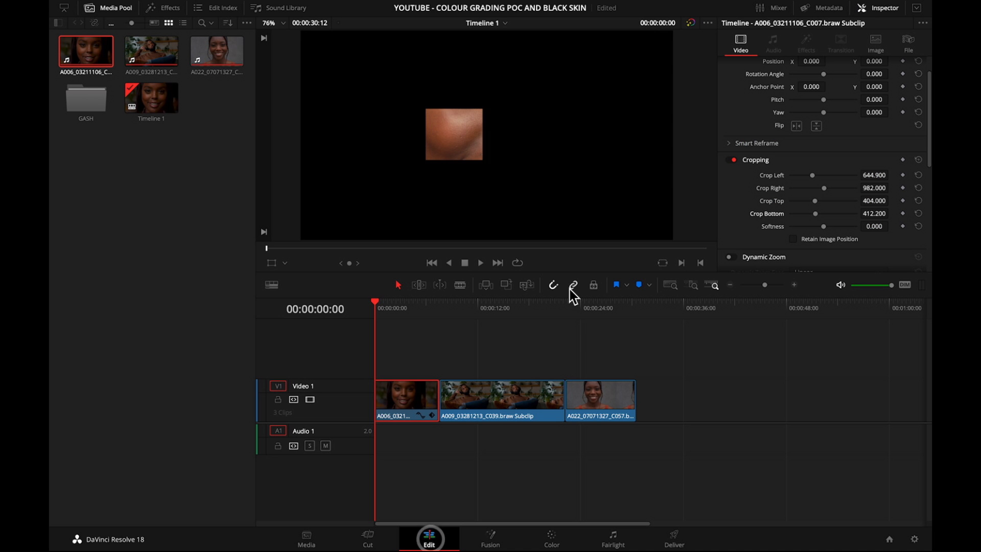
left_click(730, 160)
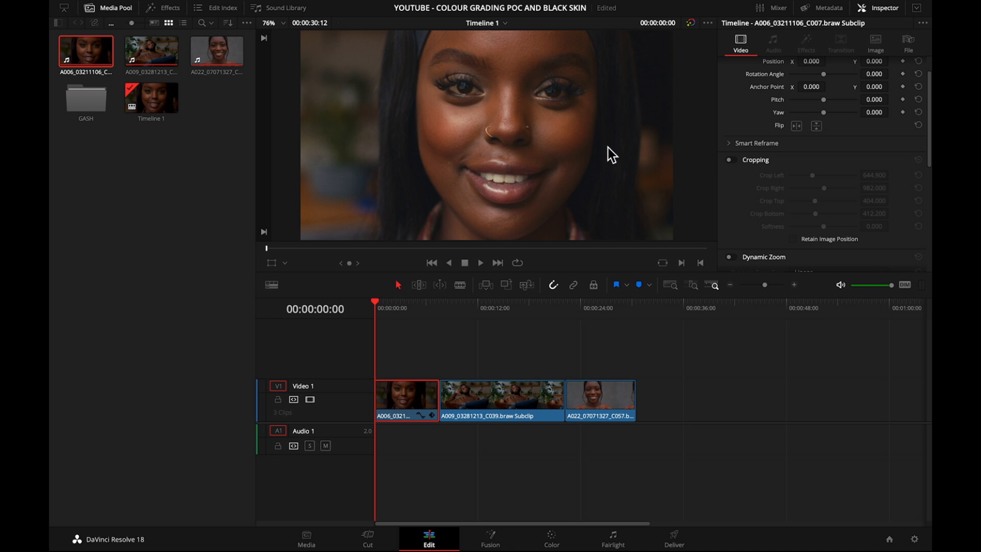
left_click(552, 539)
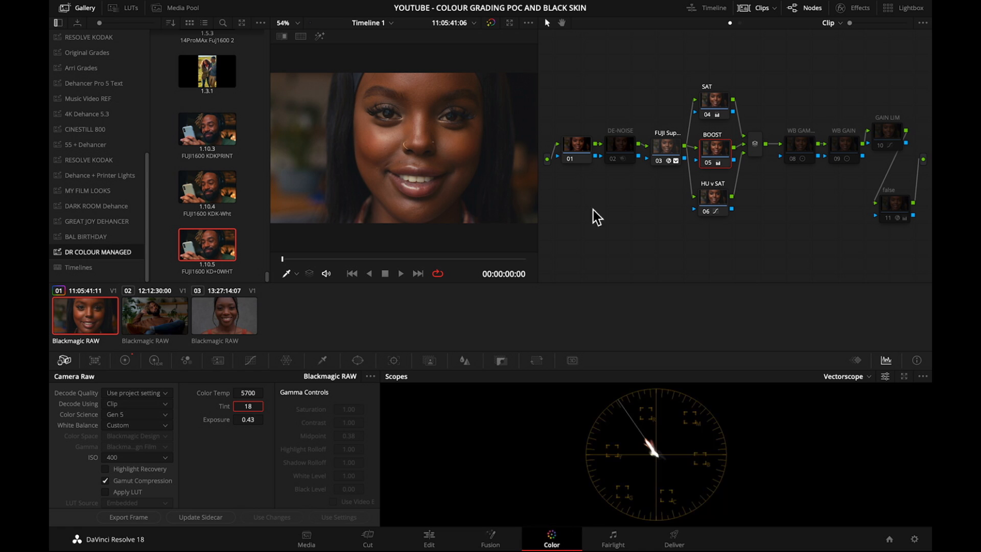
Select the false node and switch the scopes from Vectorscope to Parade.
left_click(888, 214)
left_click(847, 377)
left_click(854, 392)
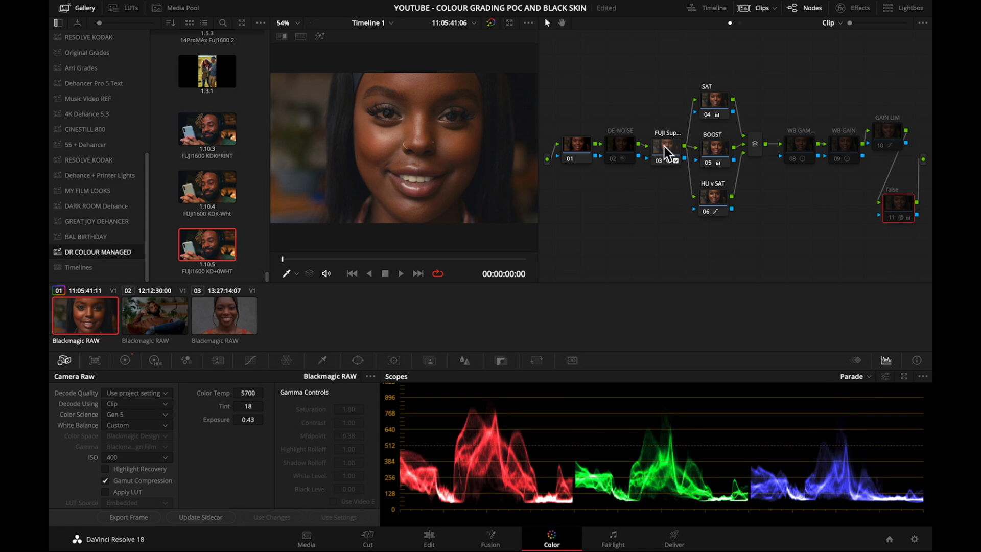
In node 03's Dehancer Pro settings, set the Expand black point to -3.03 and the Print tonal contrast to -9.6.
left_click(853, 8)
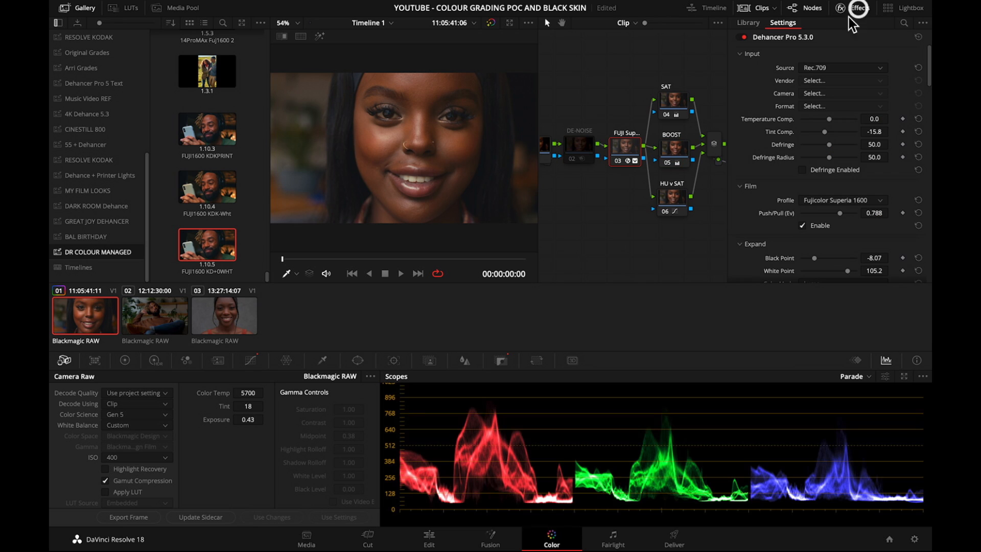
scroll(822, 180, "down", 8)
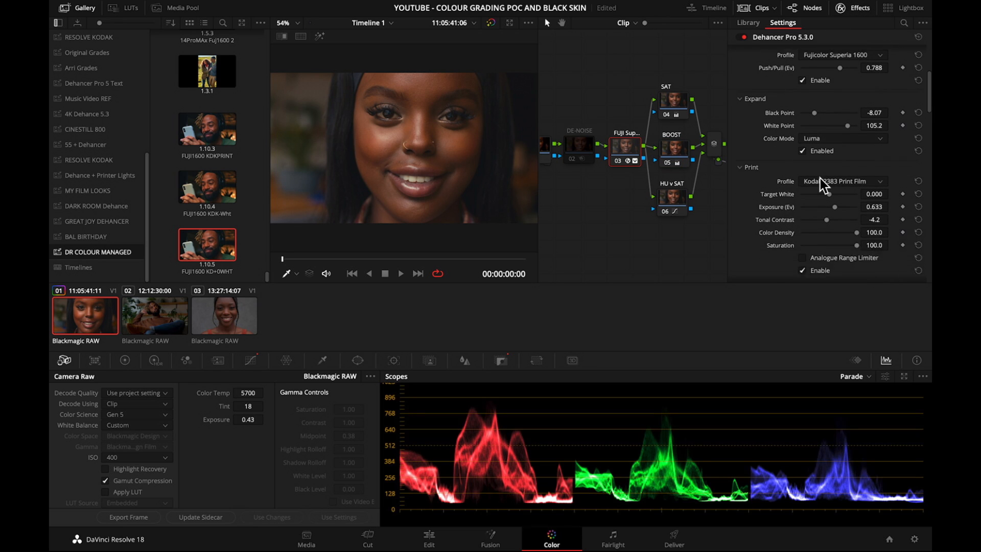
scroll(820, 177, "up", 1)
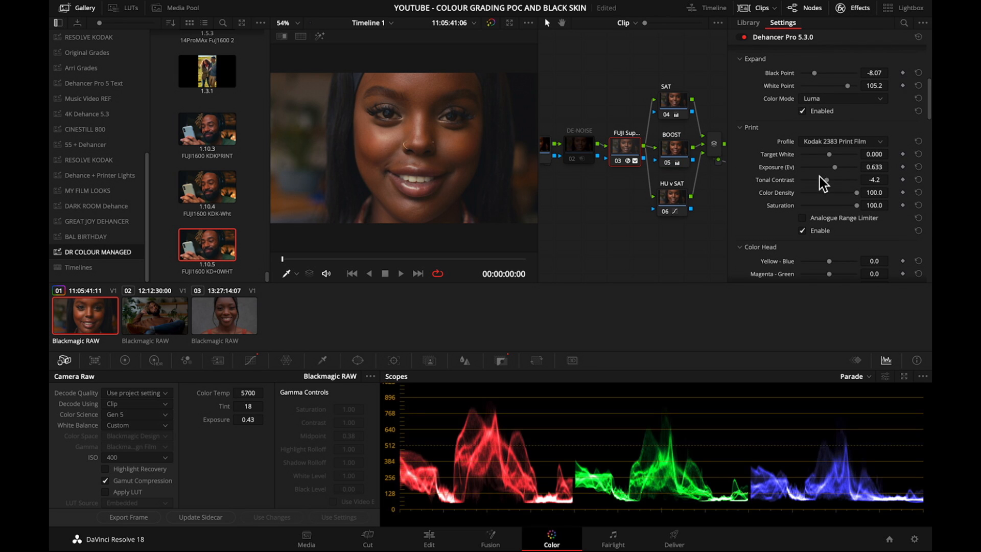
left_click_drag(815, 73, 820, 75)
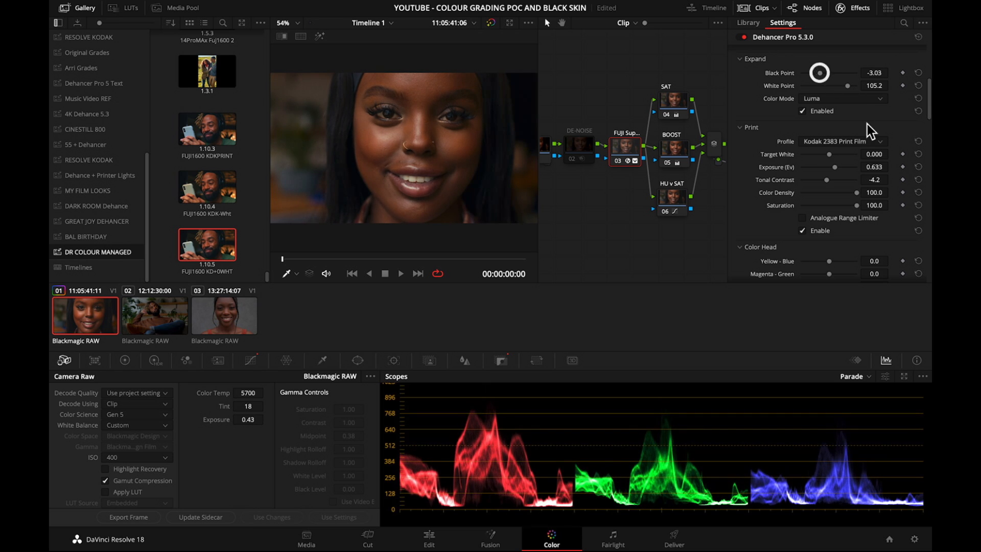
left_click_drag(826, 180, 824, 181)
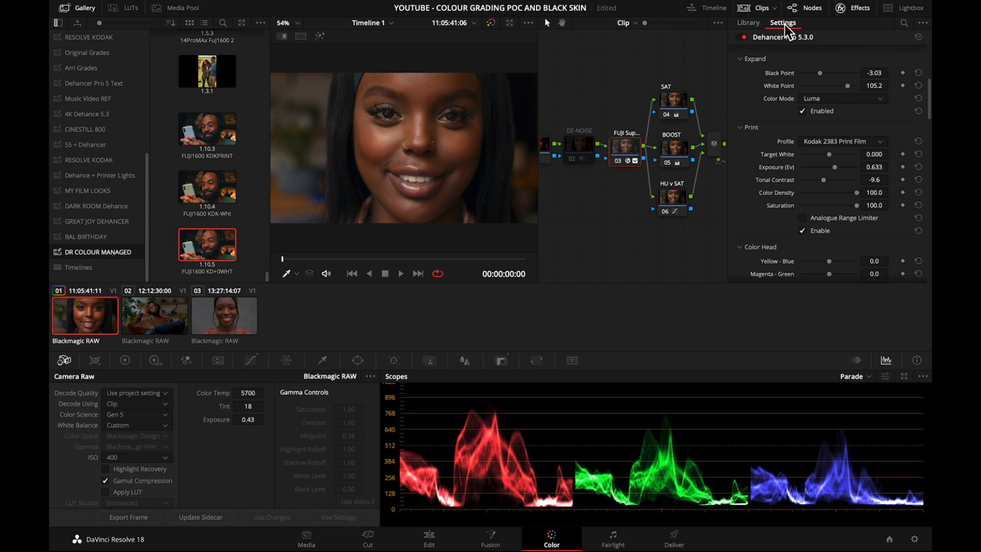
left_click(856, 8)
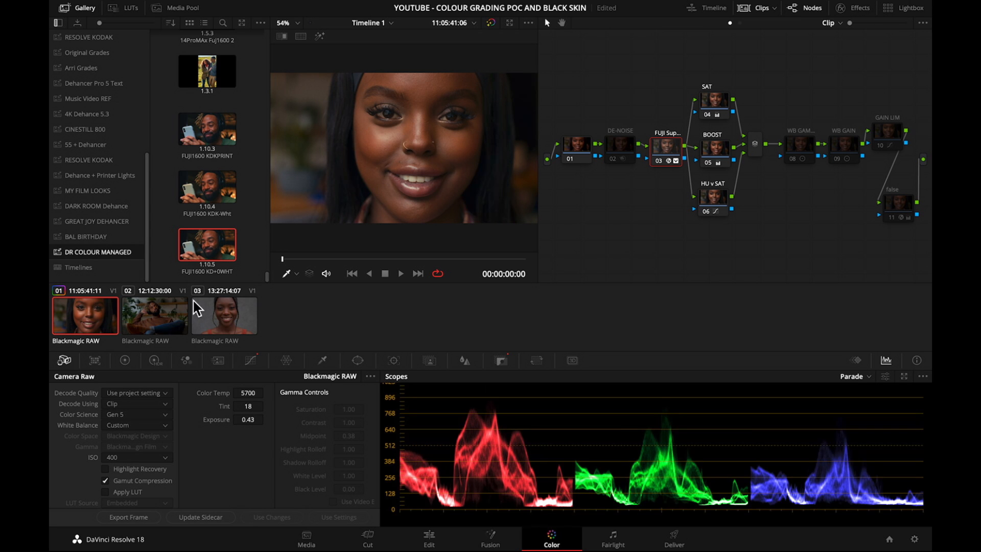
Compare the first and second clips, and apply the first clip's grade and raw settings to the second clip.
left_click(161, 327)
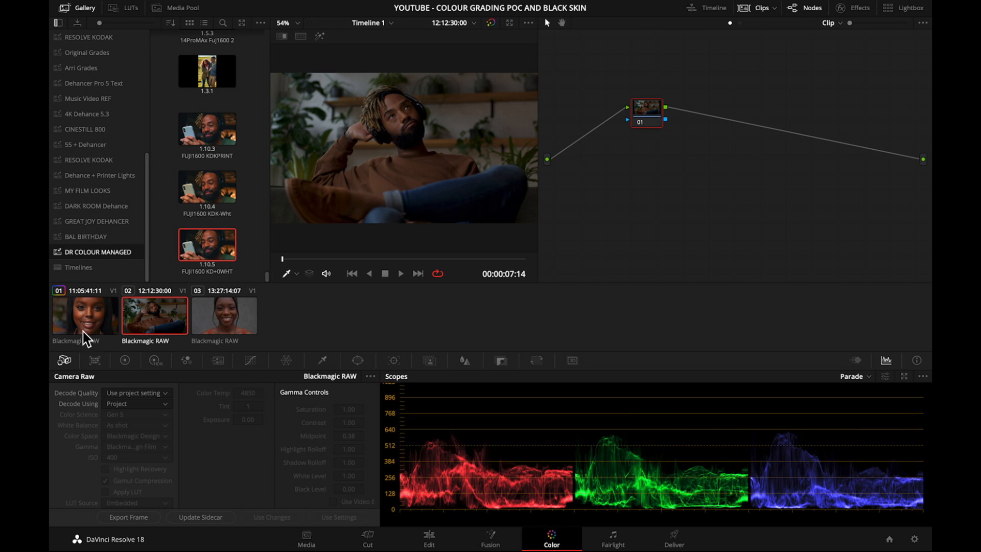
left_click(83, 332)
left_click(168, 323)
left_click(83, 327)
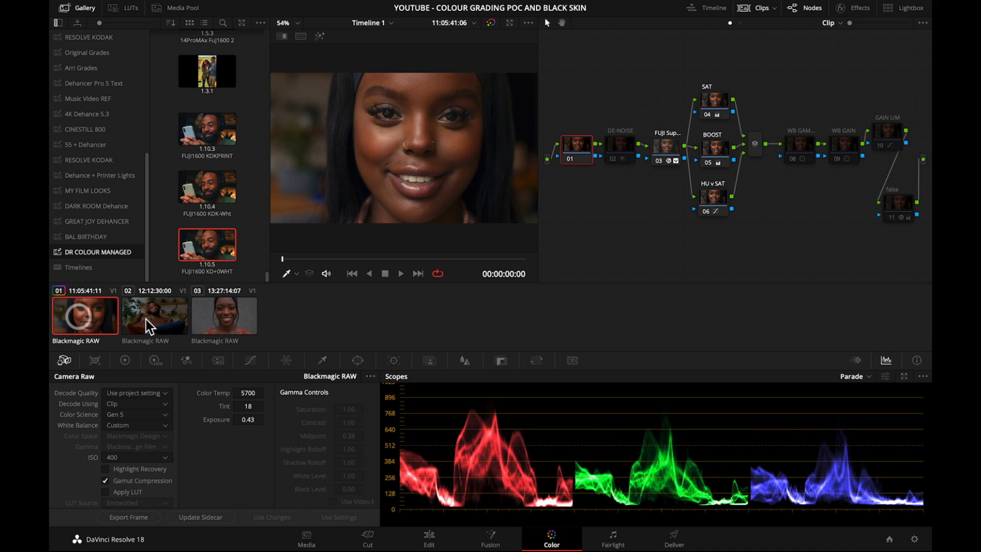
left_click(163, 325)
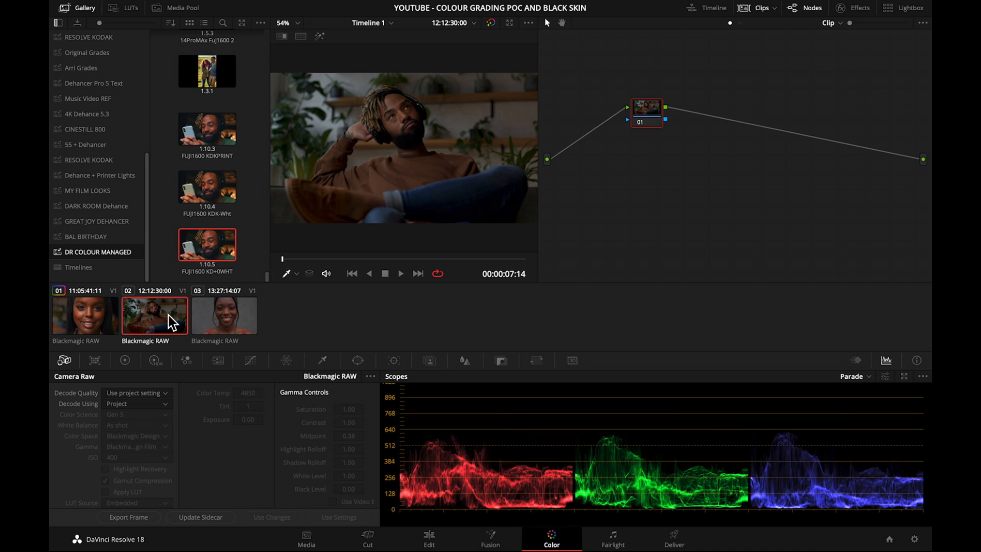
key("equal")
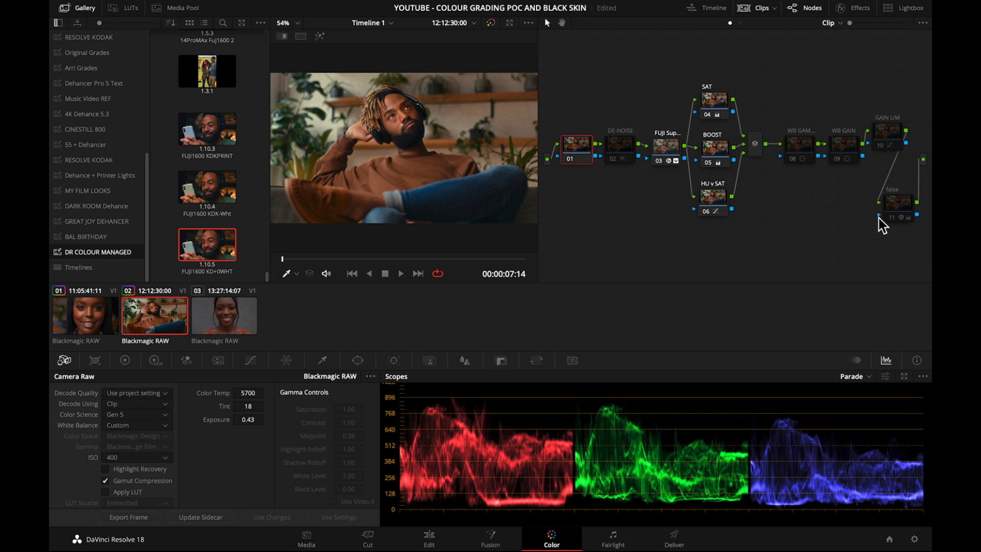
Toggle the false color node on and off to examine the skin exposure in the second clip.
left_click(900, 205)
key("super+d")
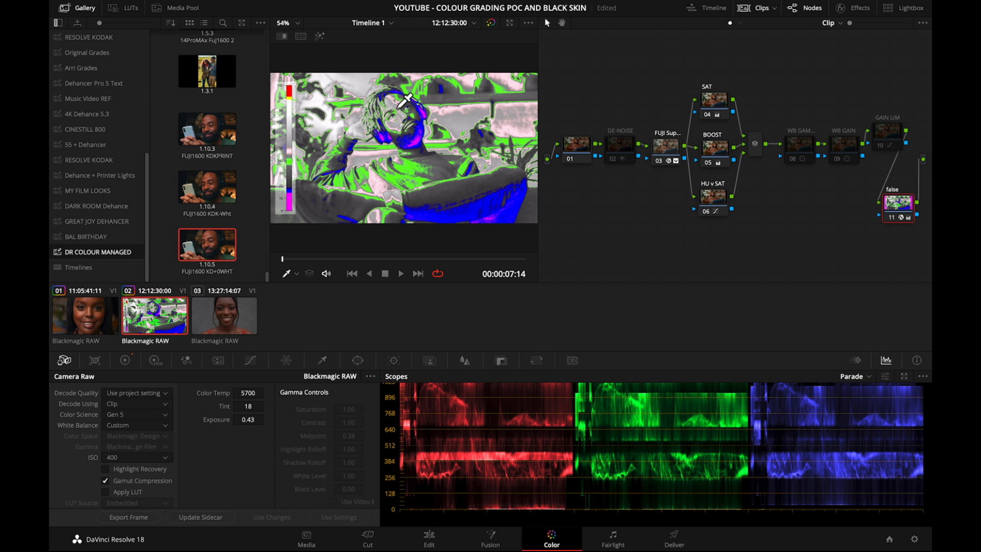
key("super+d")
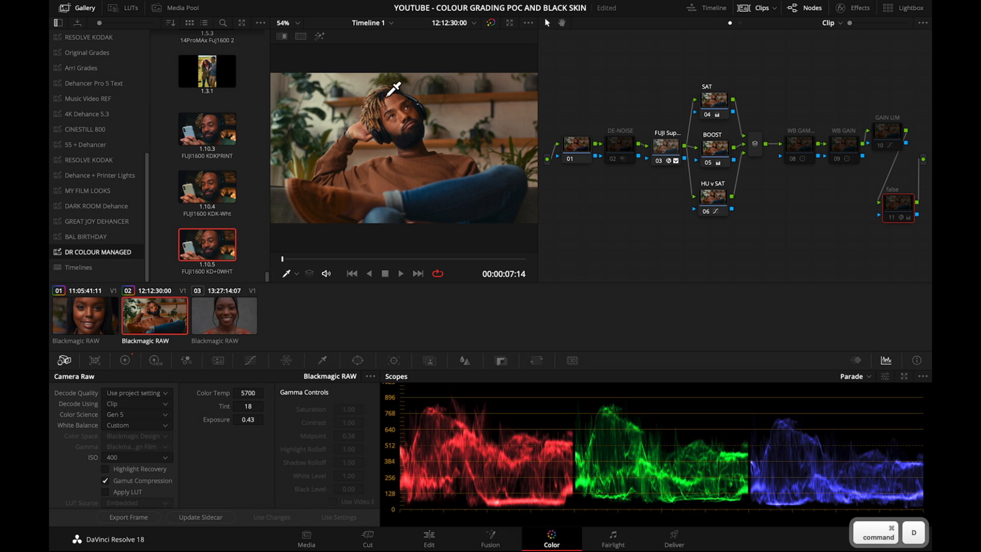
key("super+d")
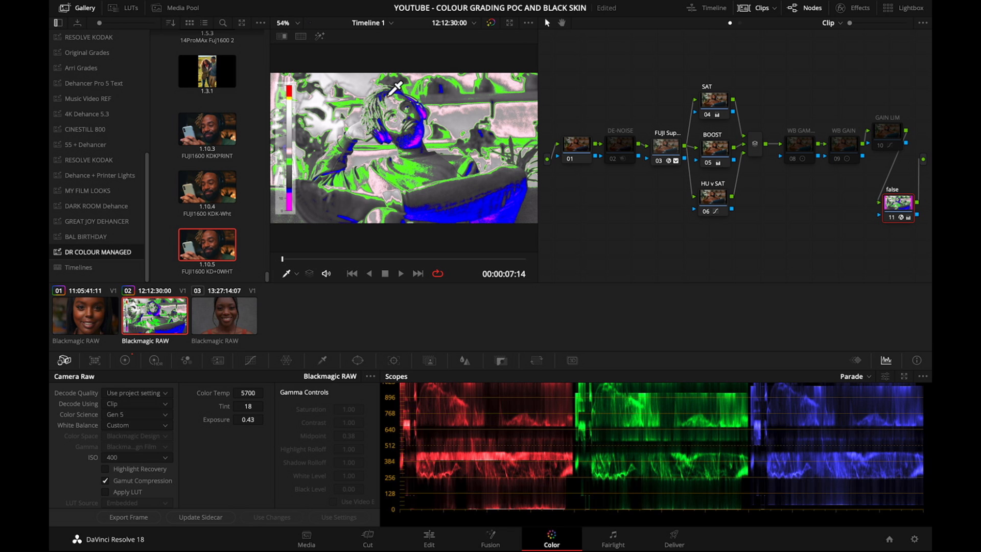
key("super+d")
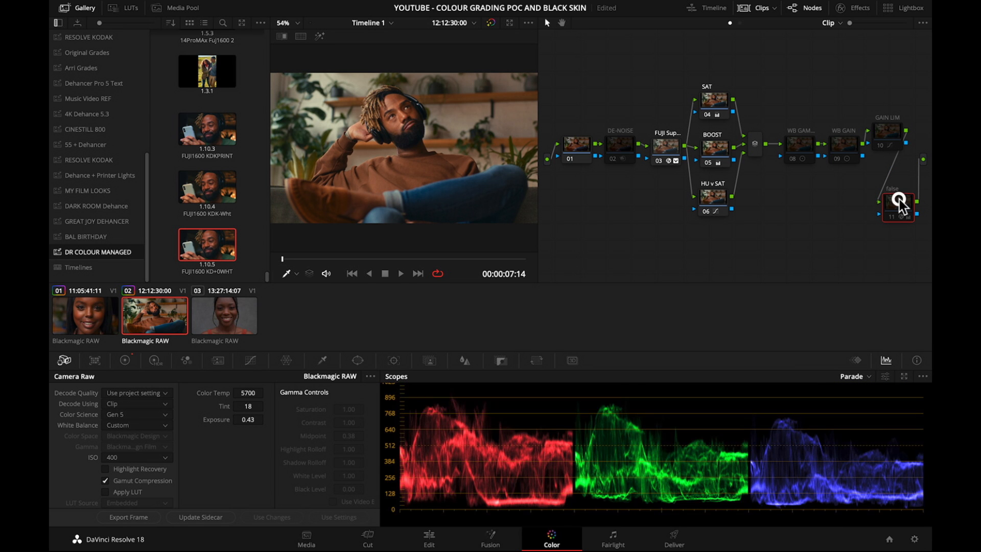
key("super+d")
key("super+d")
key("super+d")
key("super+d")
Try a raw exposure of 0.13 on the second clip and check it in false color.
mouse_move(253, 421)
left_mouse_down()
mouse_move(225, 419)
mouse_move(236, 418)
left_mouse_up()
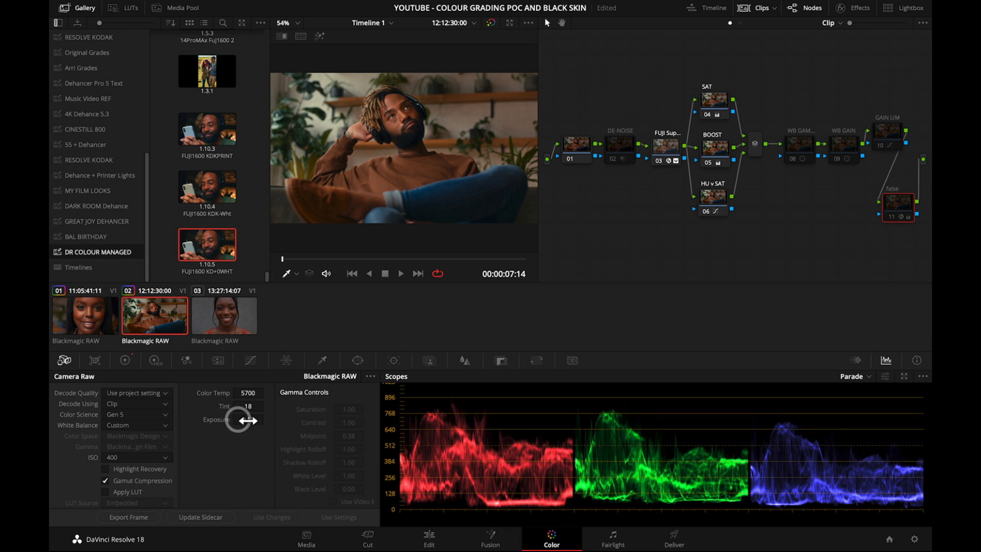
key("super+d")
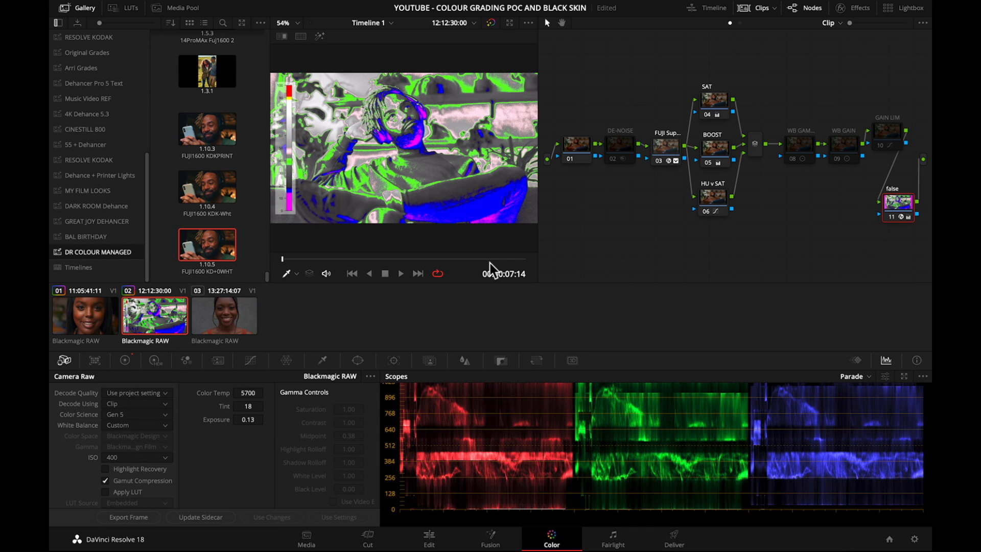
key("super+d")
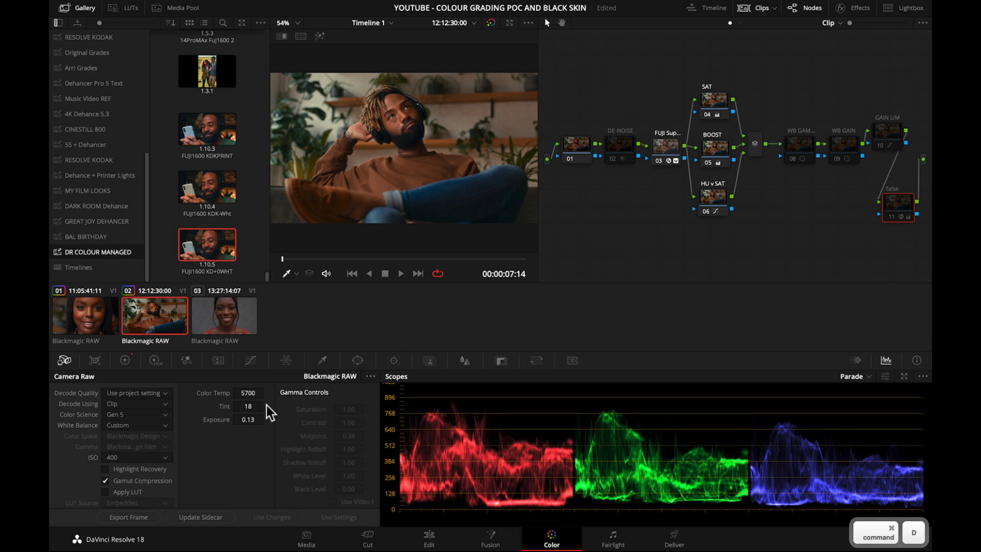
Raise the second clip's raw exposure to 0.67, checking the skin with the false color node.
left_click_drag(254, 419, 275, 417)
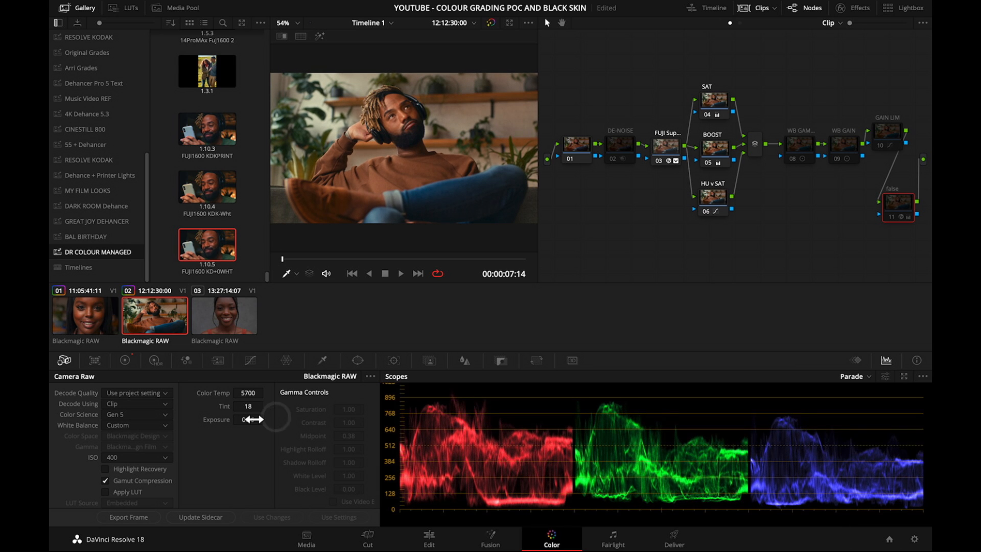
key("super+d")
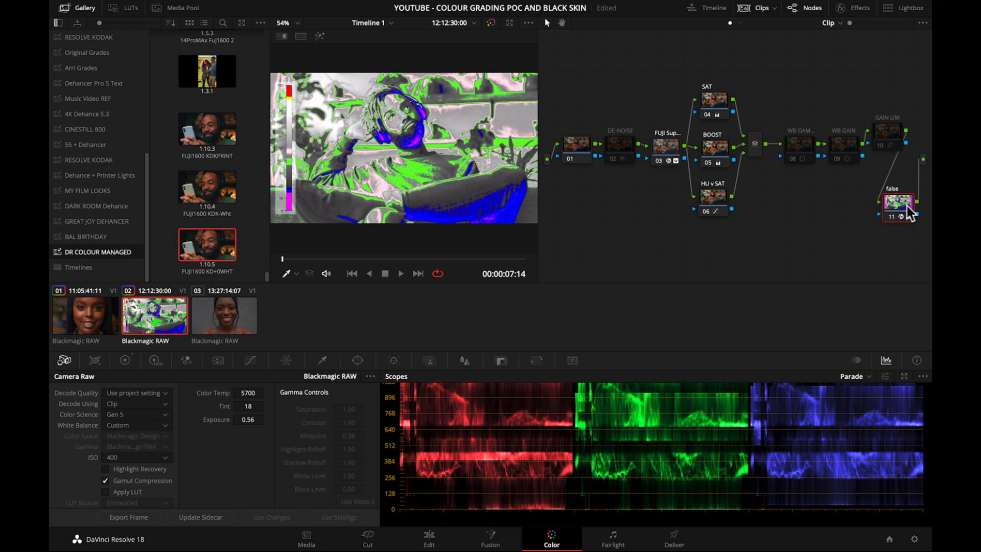
key("super+d")
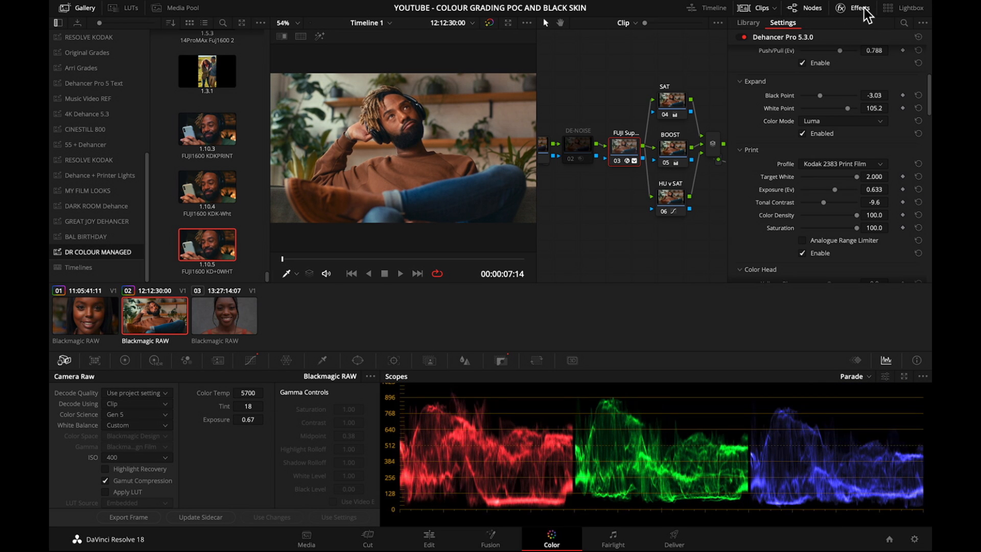
left_click(766, 8)
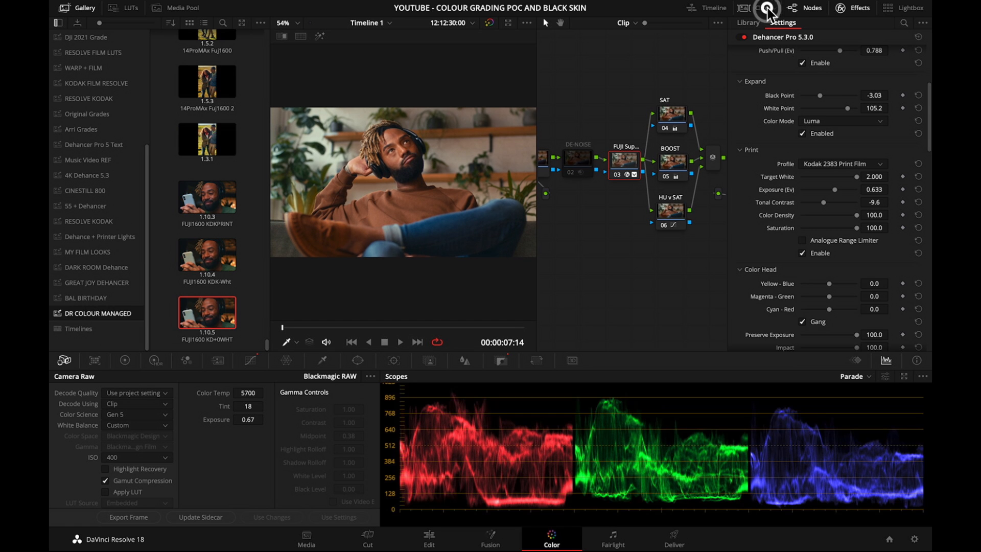
left_click(767, 8)
left_click(812, 8)
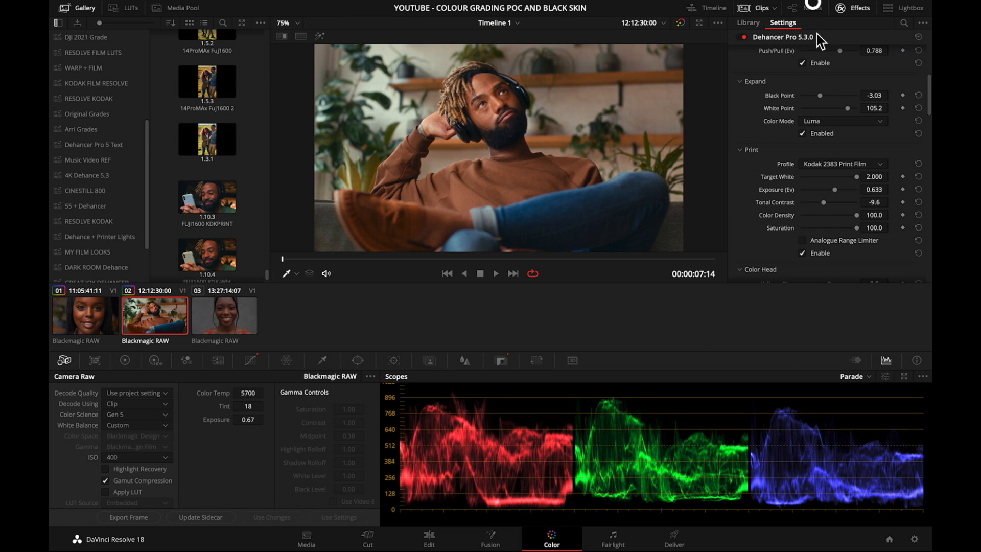
left_click(811, 9)
left_click(670, 240)
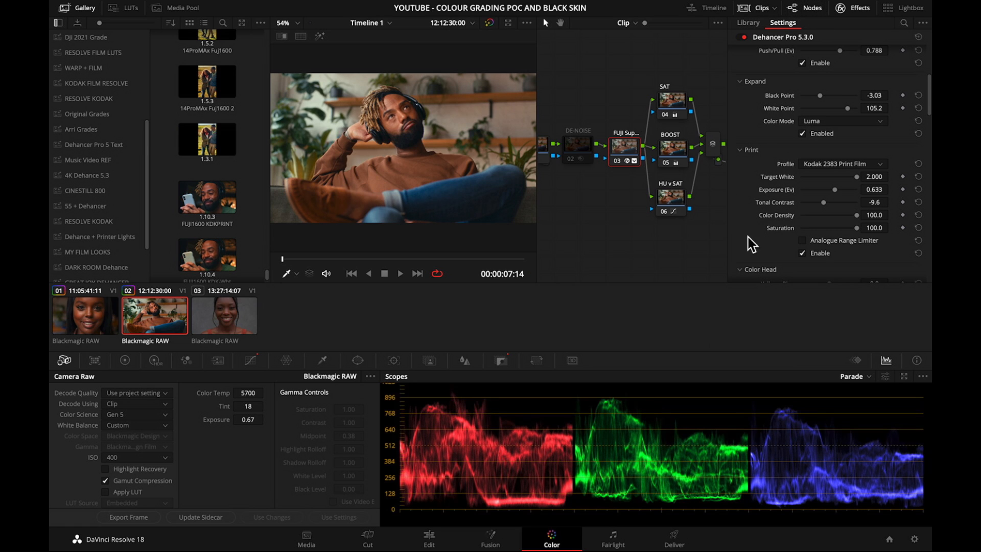
Recheck the second clip's skin exposure with the false color node and save the project.
left_click(859, 8)
left_click(898, 208)
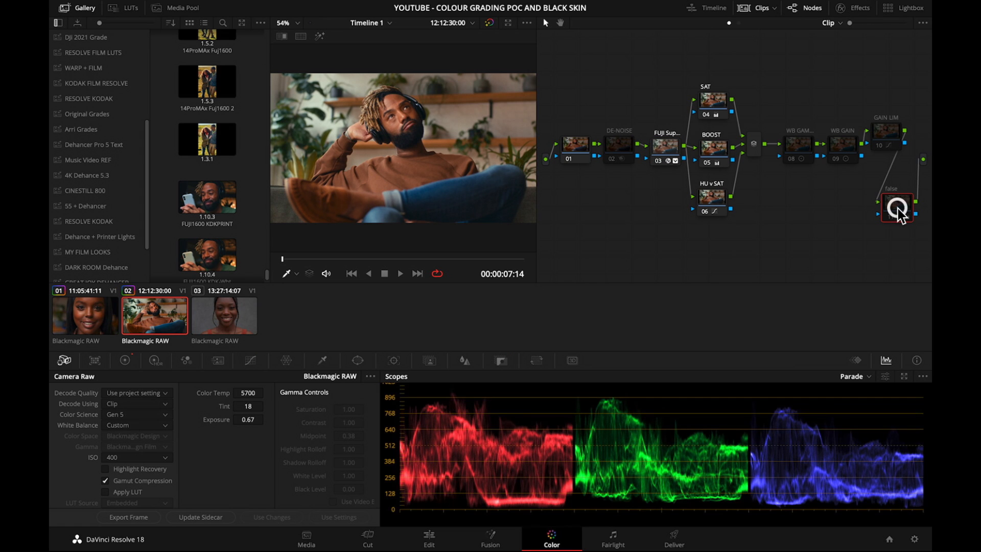
key("super+d")
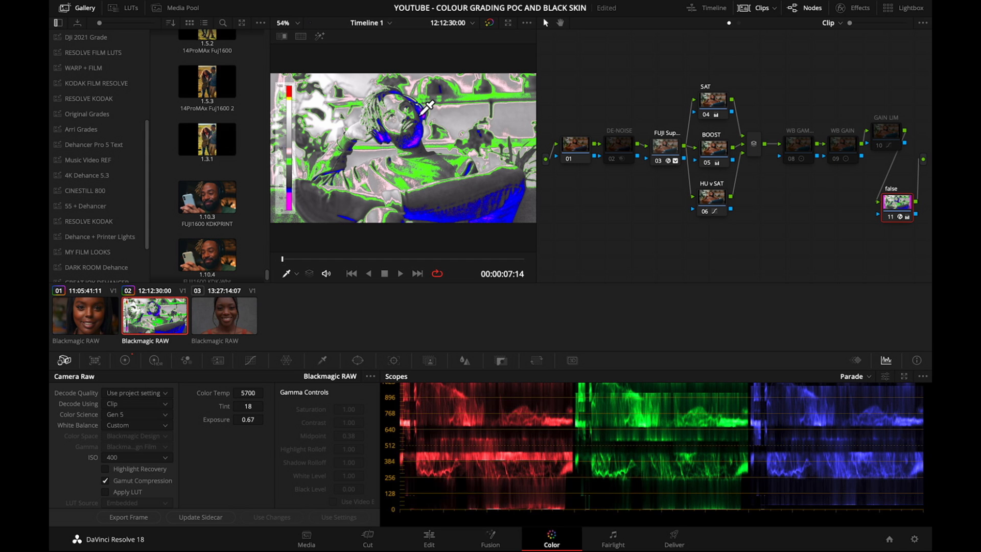
key("super+d")
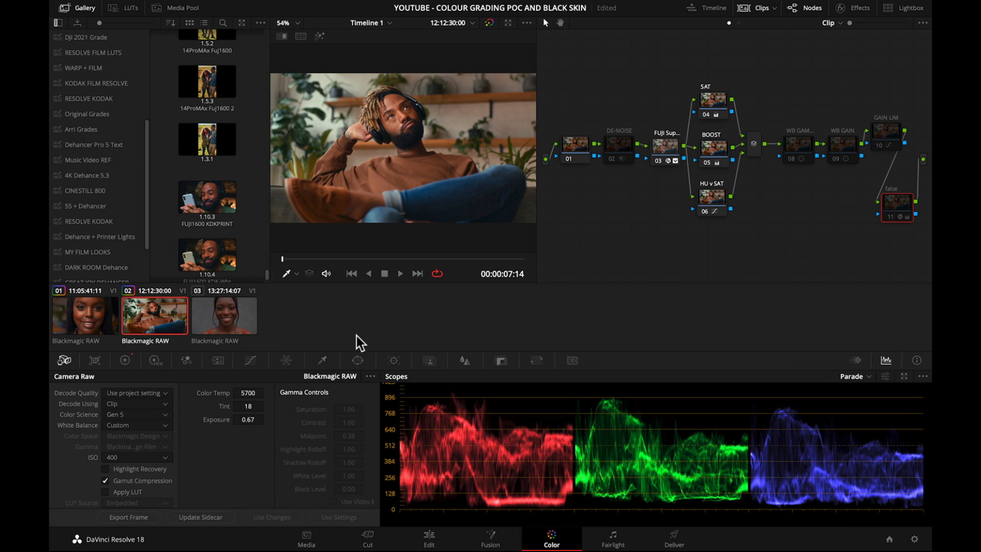
key("super+s")
On the Edit page, bypass the grades and crop the second clip to facial skin: left 850.1, right 967.3, top 329.8, bottom 692.5.
left_click(430, 538)
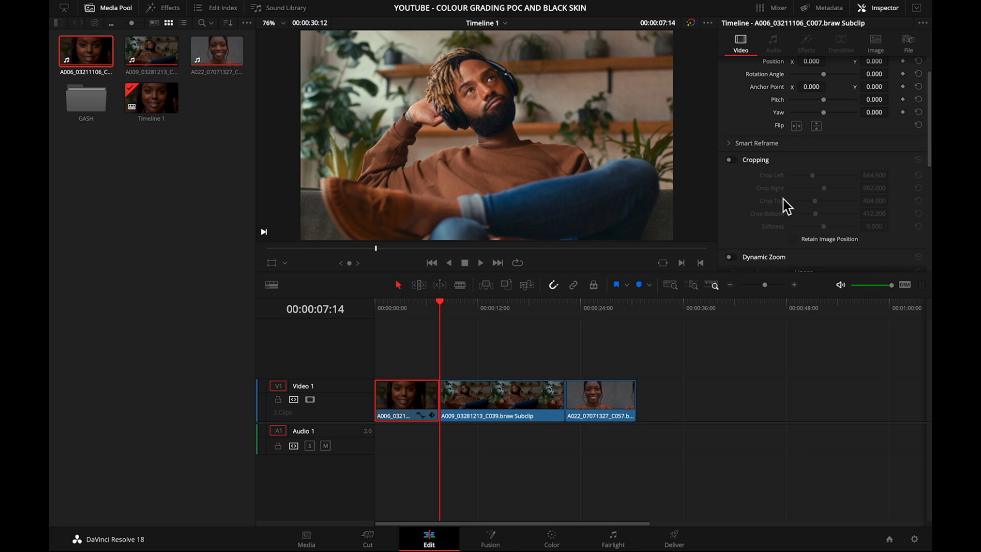
left_click_drag(443, 306, 450, 306)
left_click(469, 390)
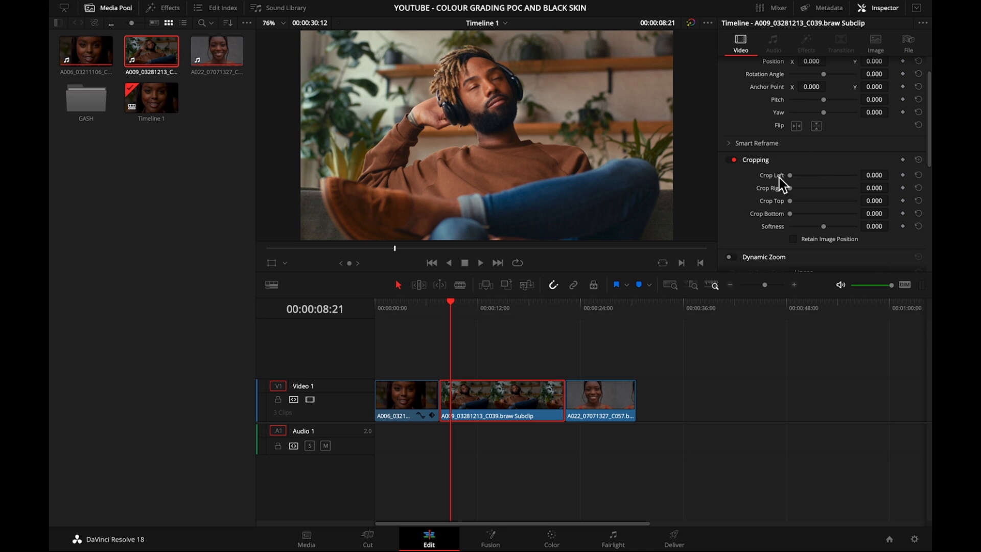
left_click(690, 23)
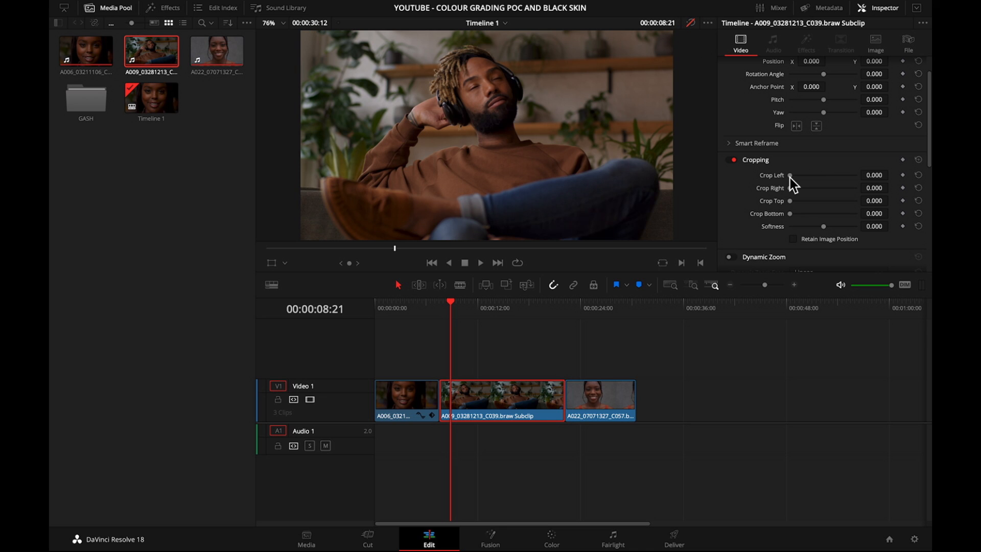
left_click_drag(790, 176, 811, 200)
left_click_drag(815, 215, 832, 214)
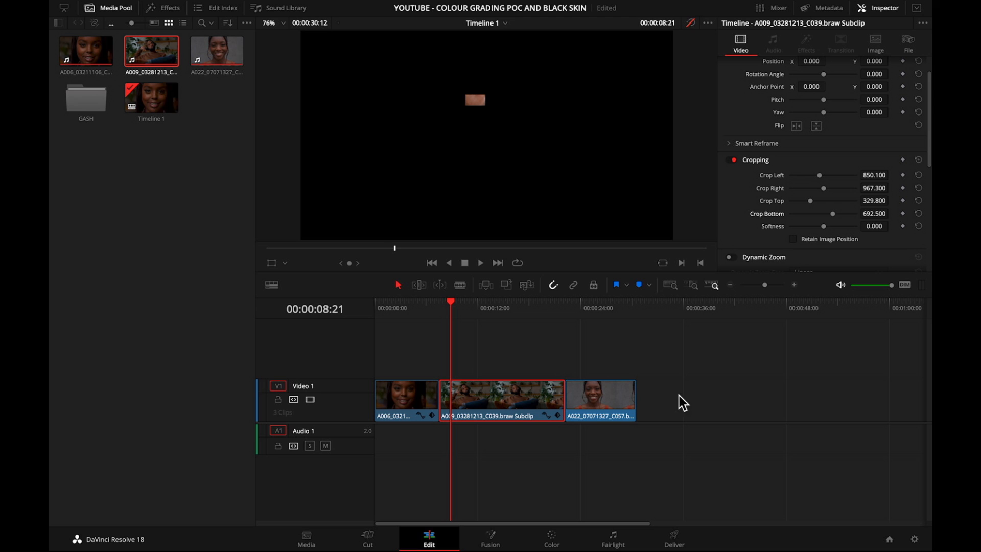
Back on the Color page, switch the scopes to Vectorscope and compare the cropped skin patch with the skin tone indicator.
left_click(554, 537)
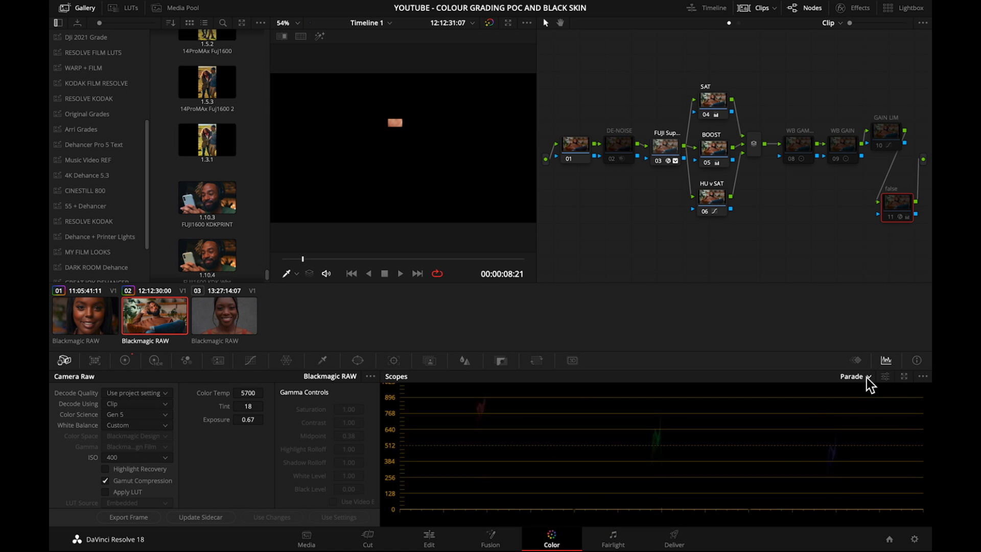
left_click(868, 378)
left_click(865, 413)
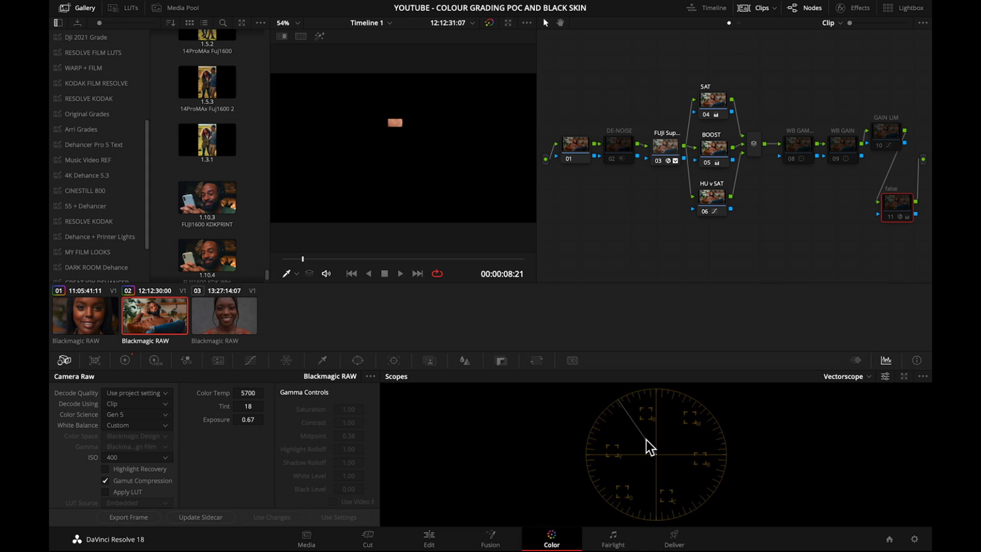
left_click(888, 377)
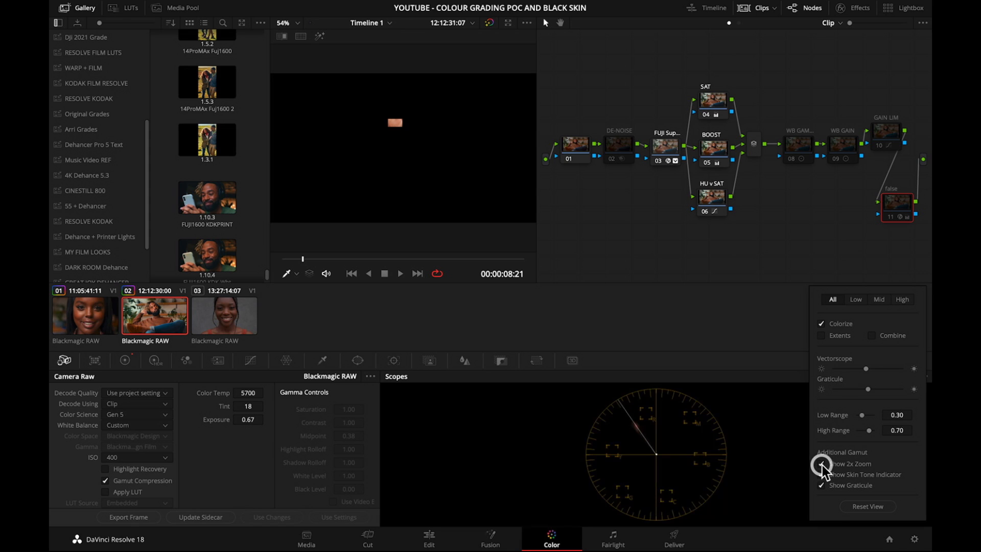
left_click(787, 410)
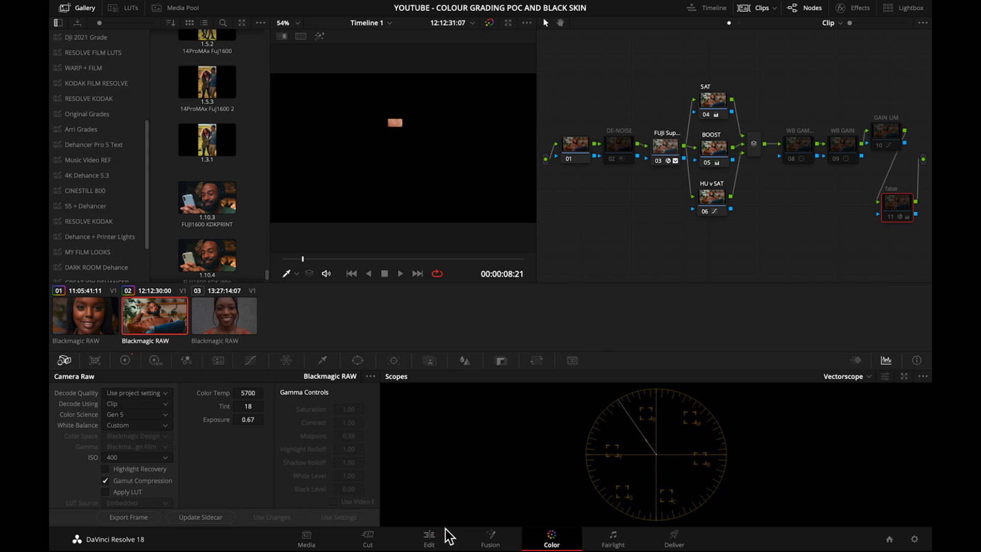
Turn off the second clip's cropping on the Edit page and return to the Color page.
left_click(429, 538)
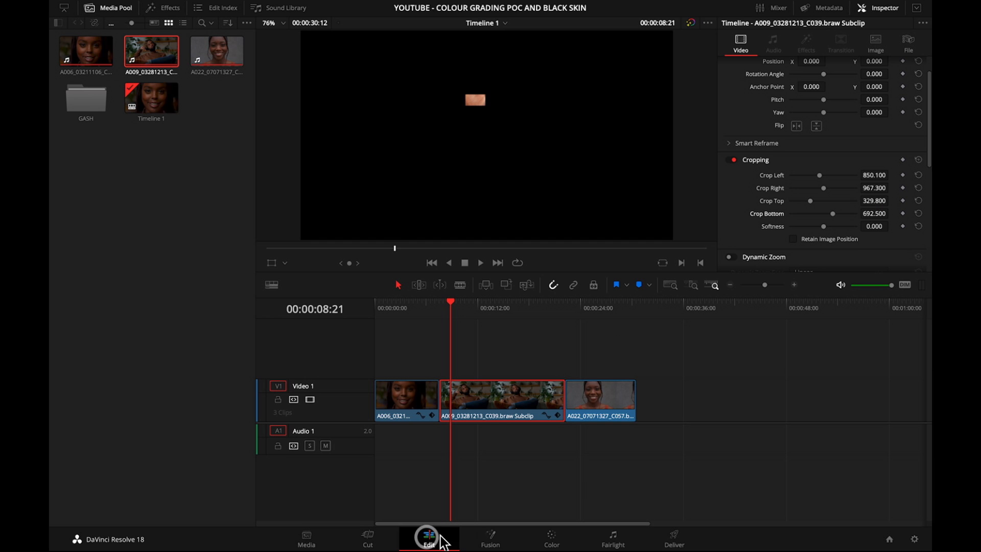
left_click(732, 161)
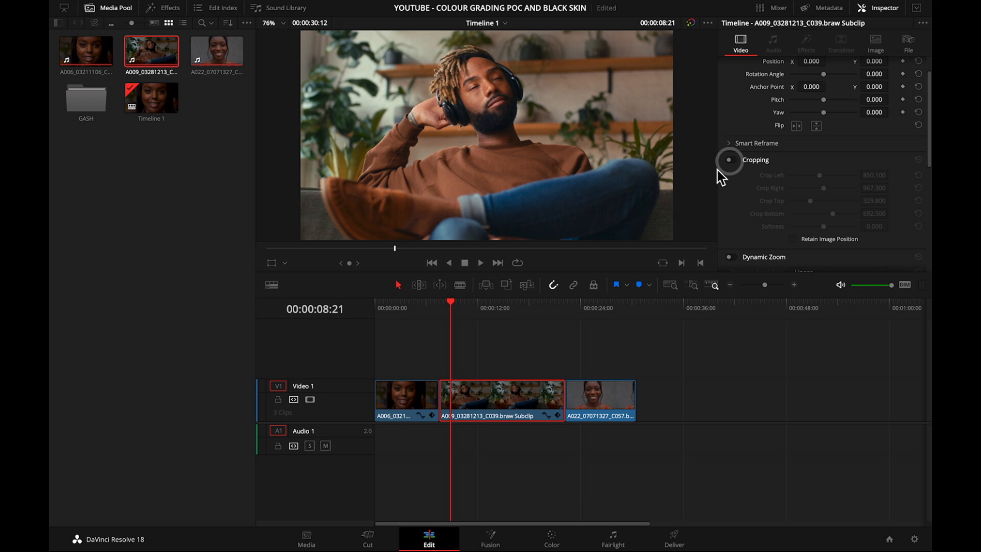
left_click(561, 540)
Select the third clip and apply the grade from the previous clip to it.
left_click(234, 327)
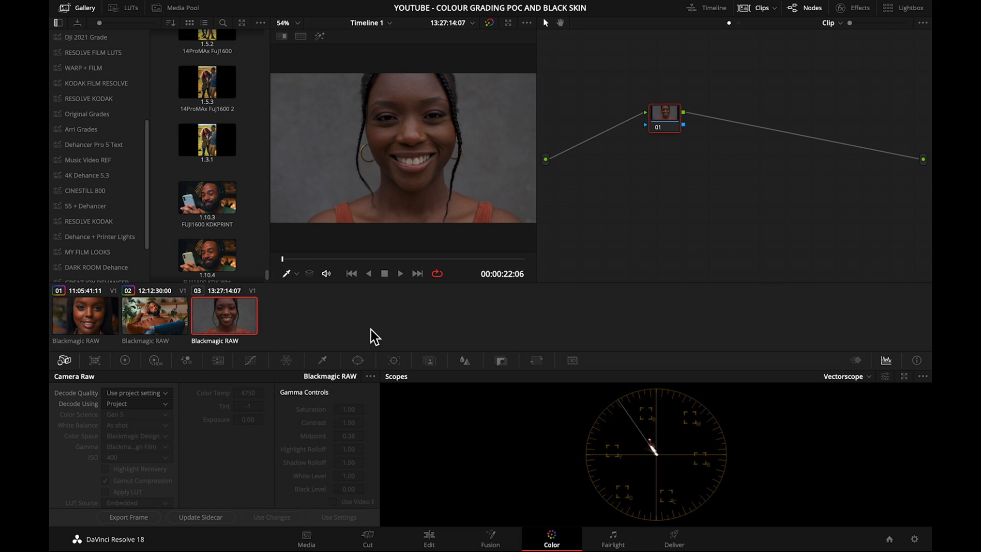
key("XF86AudioLowerVolume")
key("equal")
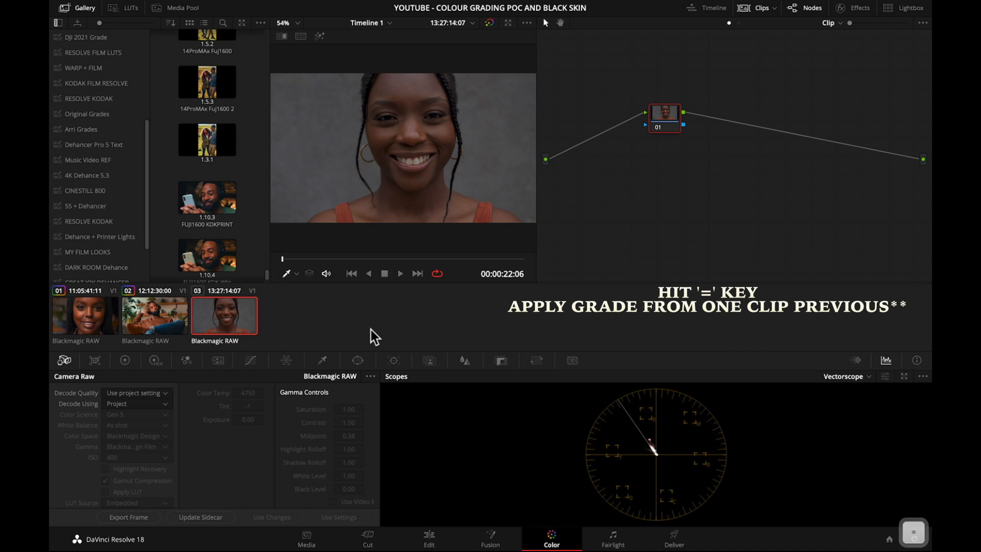
Delete the unnamed first node from the third clip's node tree and save the project.
key("super+s")
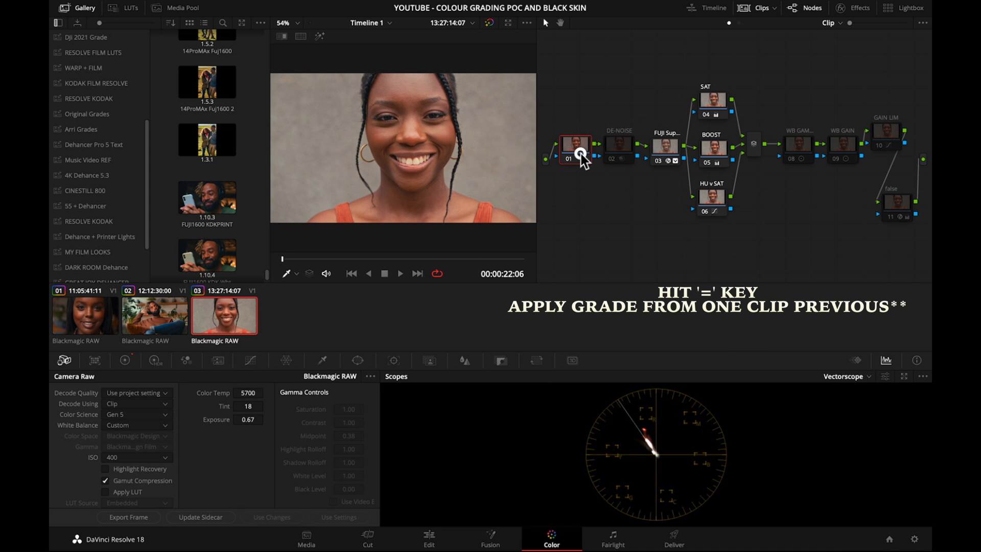
key("BackSpace")
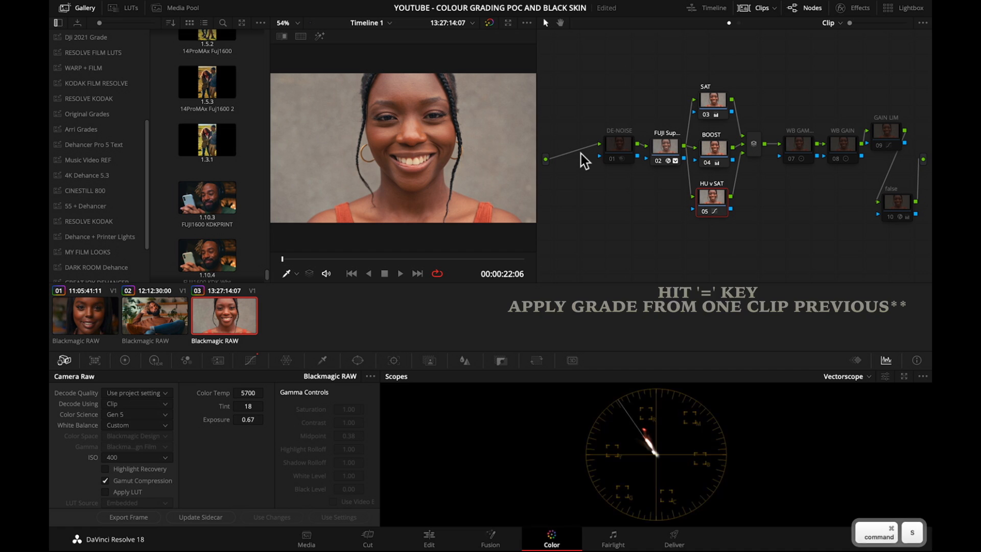
key("super+s")
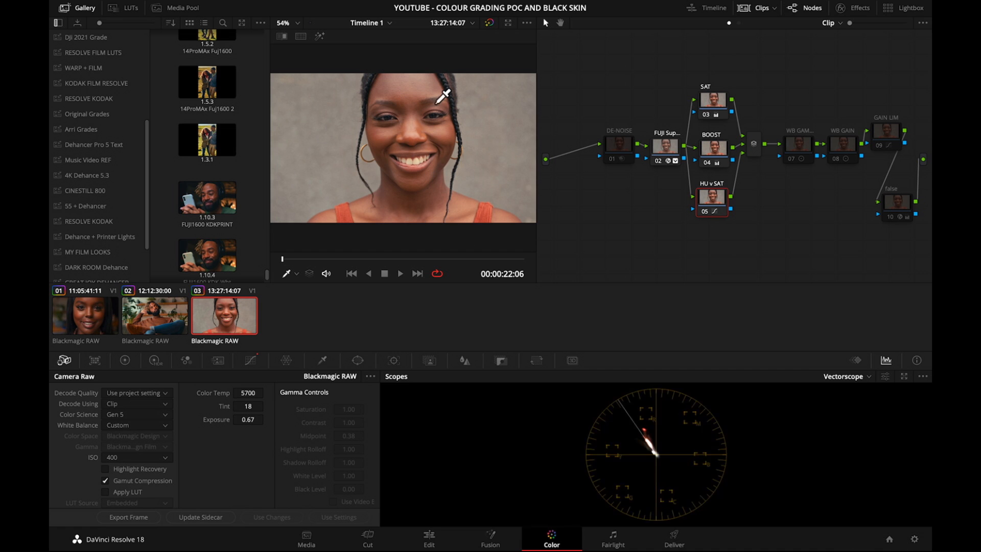
Select the third clip's false node and toggle it to examine the exposure of her skin.
left_click_drag(891, 196, 886, 199)
left_click(893, 207)
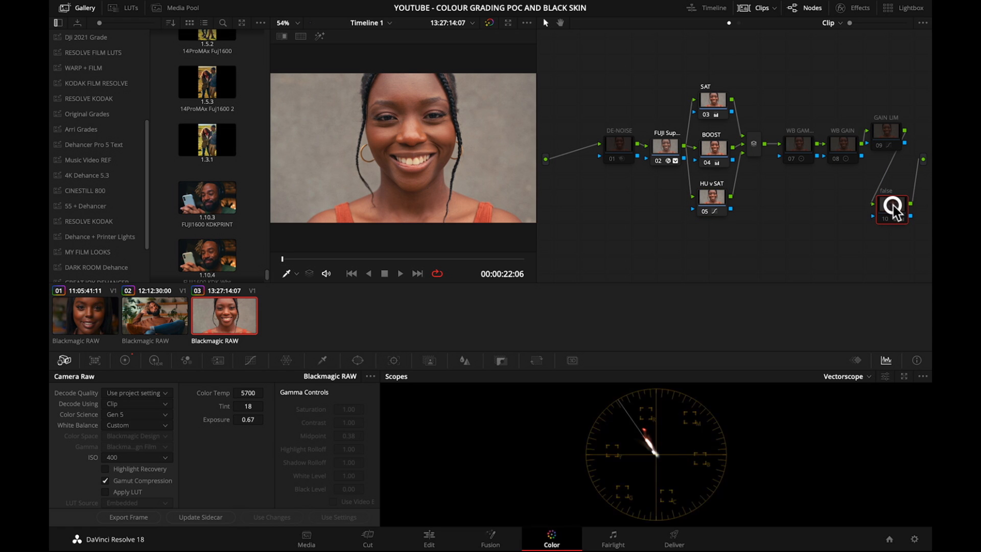
key("super+d")
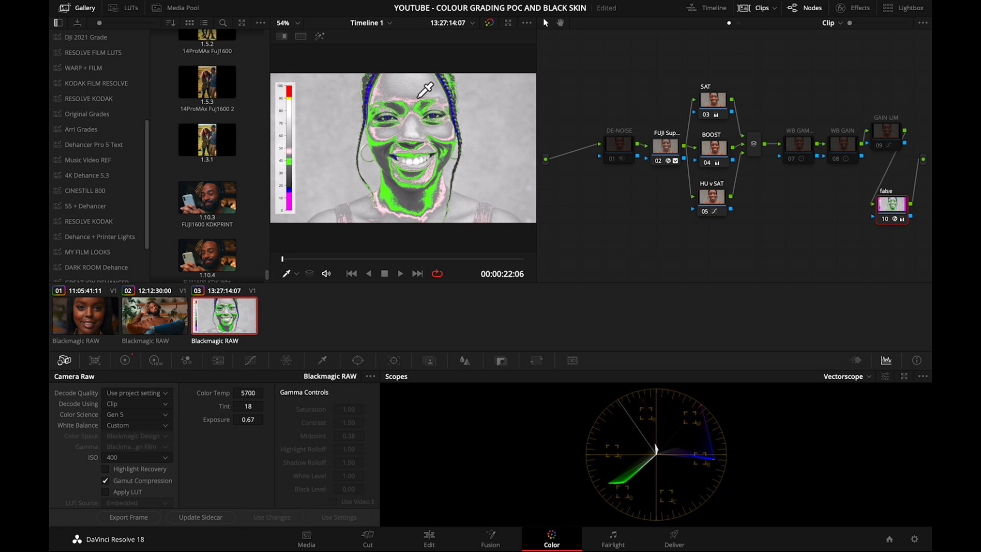
key("super+d")
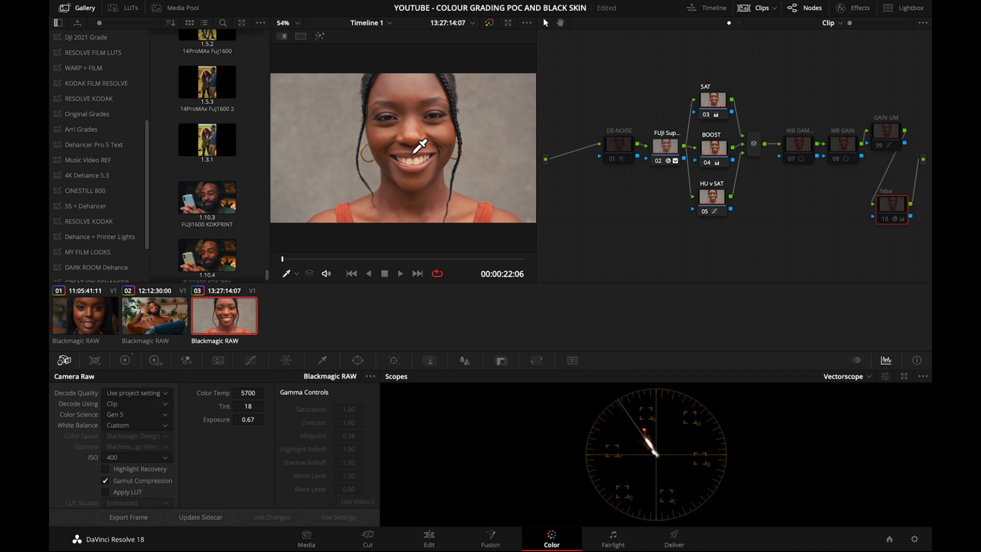
key("ctrl+d")
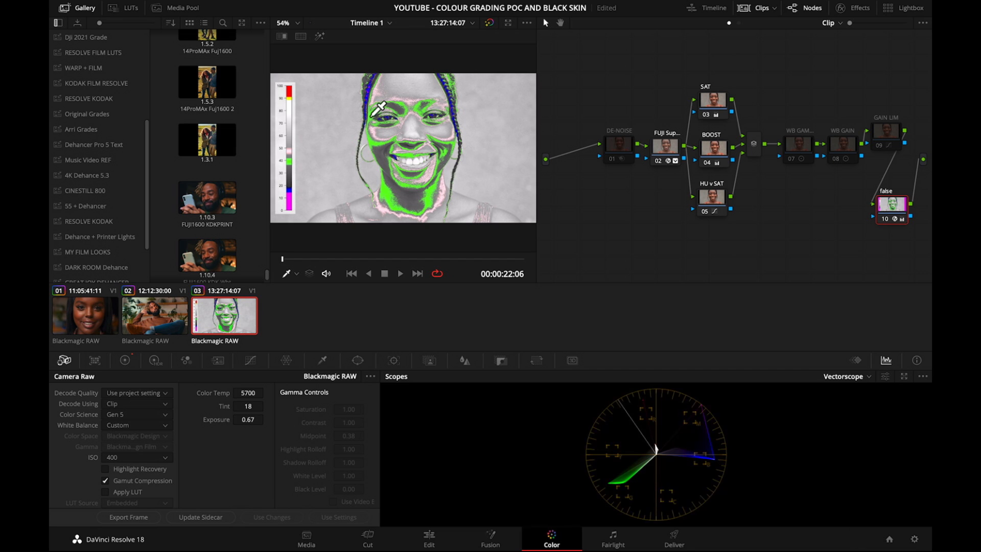
Reset the third clip's exposure, adjust it to 0.01, and compare her skin with the false node on and off.
double_click(215, 420)
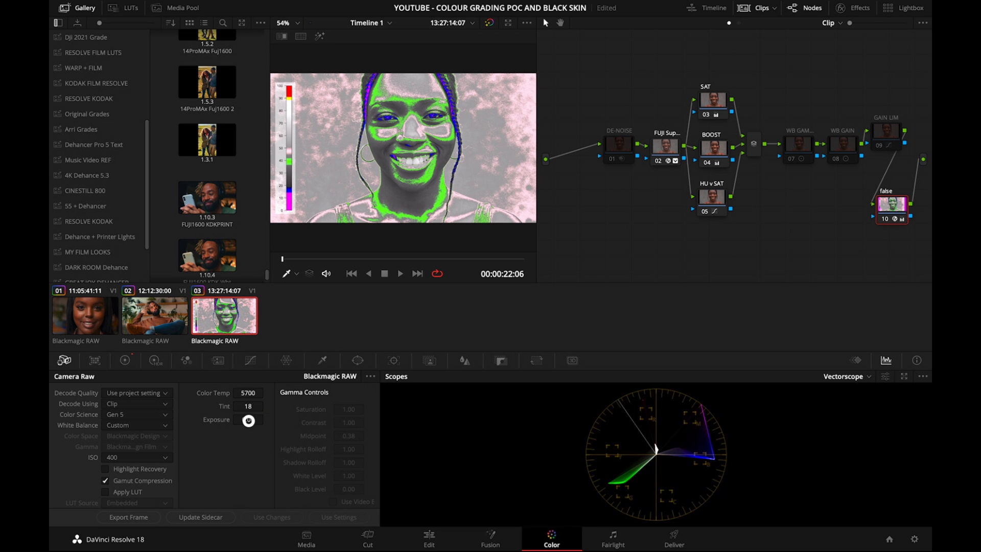
mouse_move(248, 420)
left_mouse_down()
mouse_move(239, 419)
mouse_move(249, 419)
left_mouse_up()
key("ctrl+d")
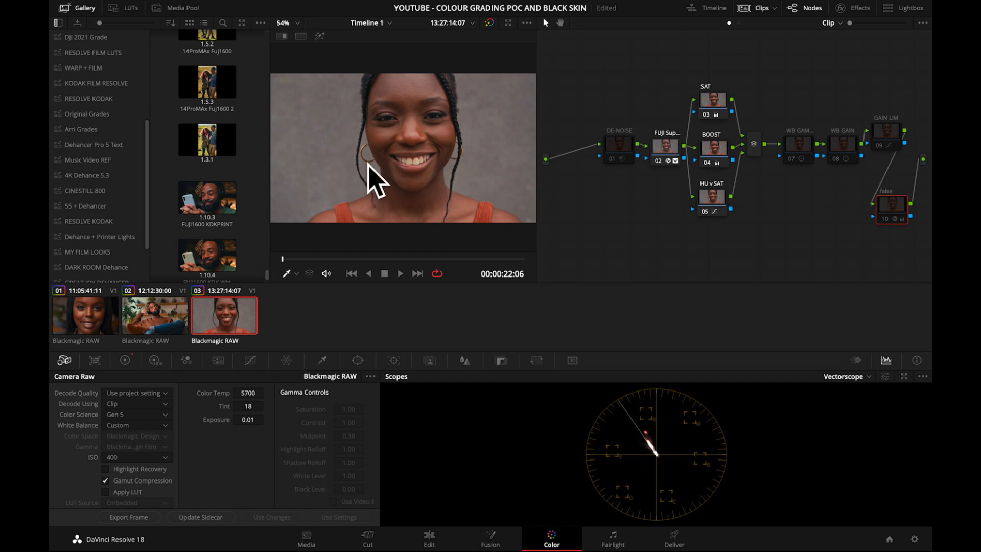
key("ctrl+d")
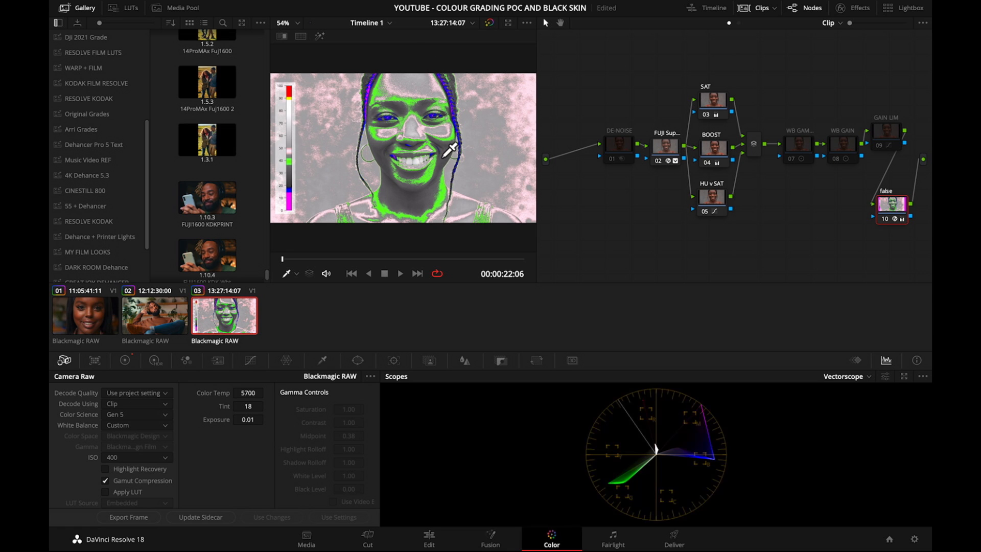
key("ctrl+d")
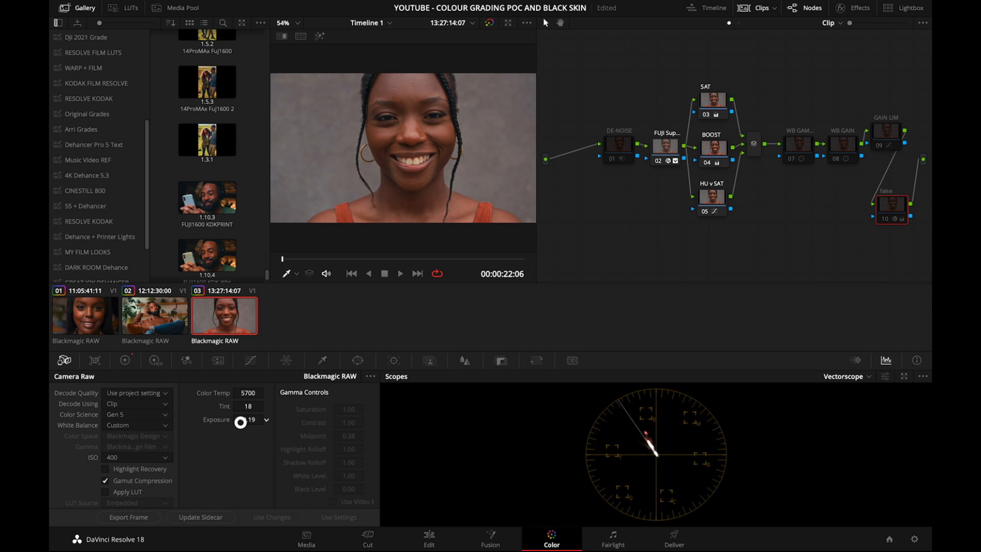
Raise the third clip's exposure to 0.23 and check the skin through the false node, leaving the node disabled.
left_click_drag(236, 422, 264, 423)
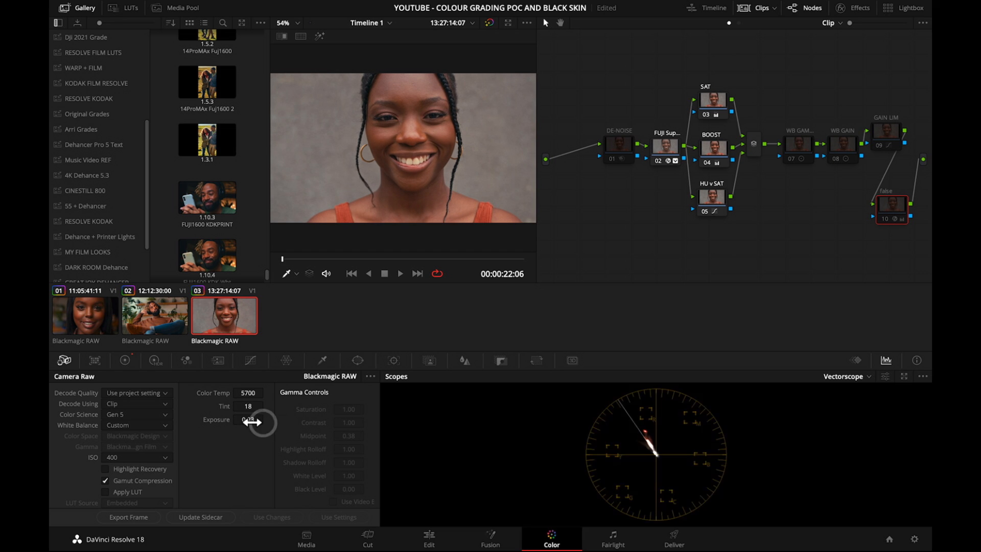
key("super+d")
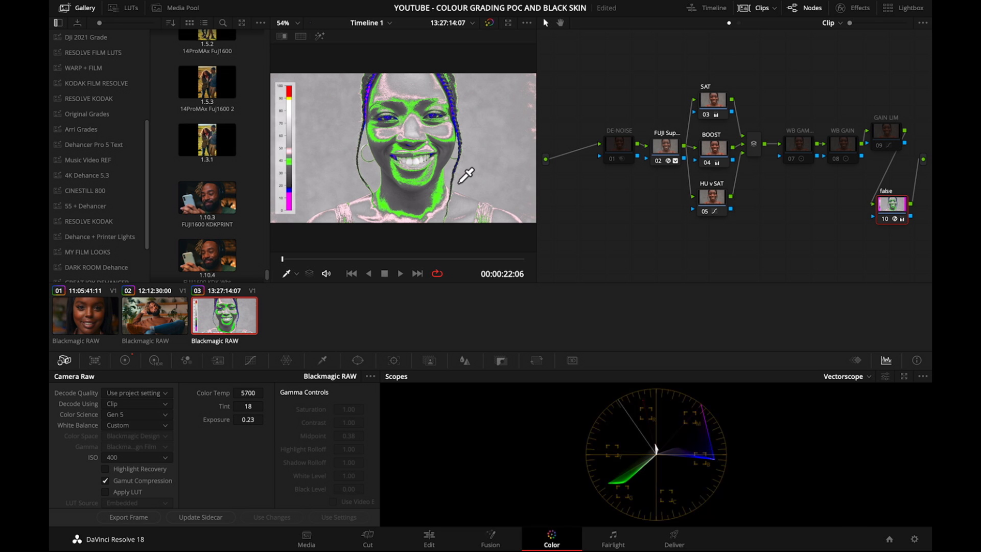
key("super+d")
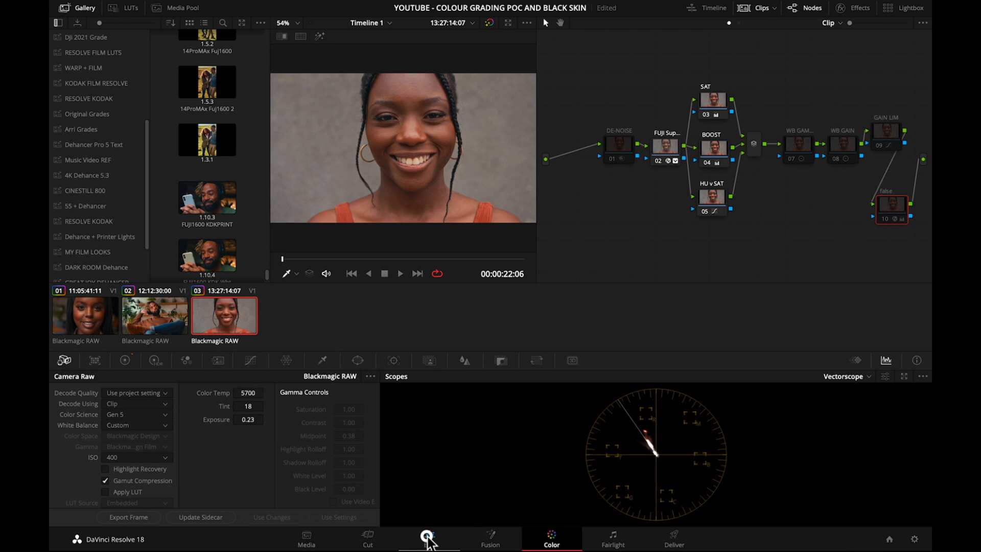
On the Edit page, crop the third clip to a skin patch with left 850.1, right 747.5 and bottom 923.4, bypassing the grade while cropping.
left_click(428, 537)
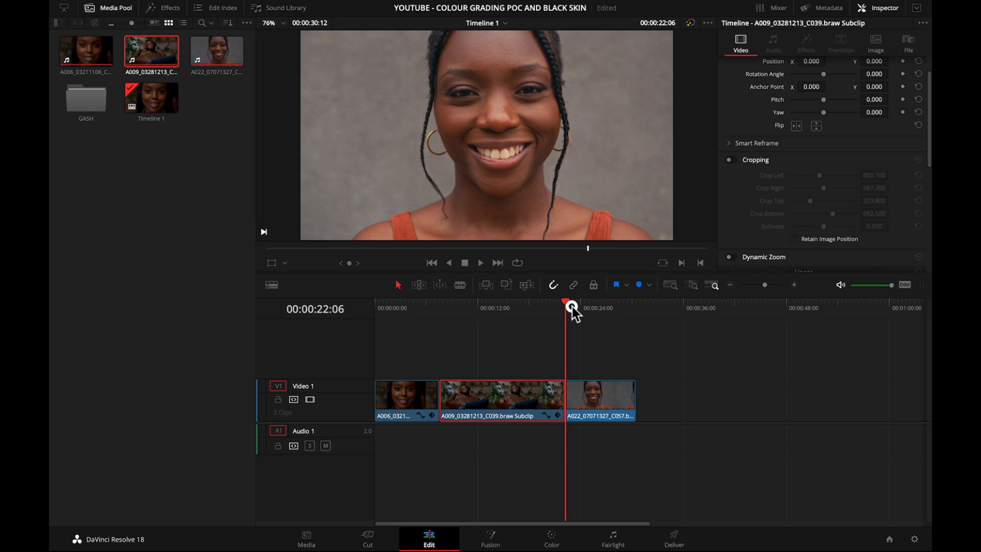
left_click(591, 393)
left_click(692, 23)
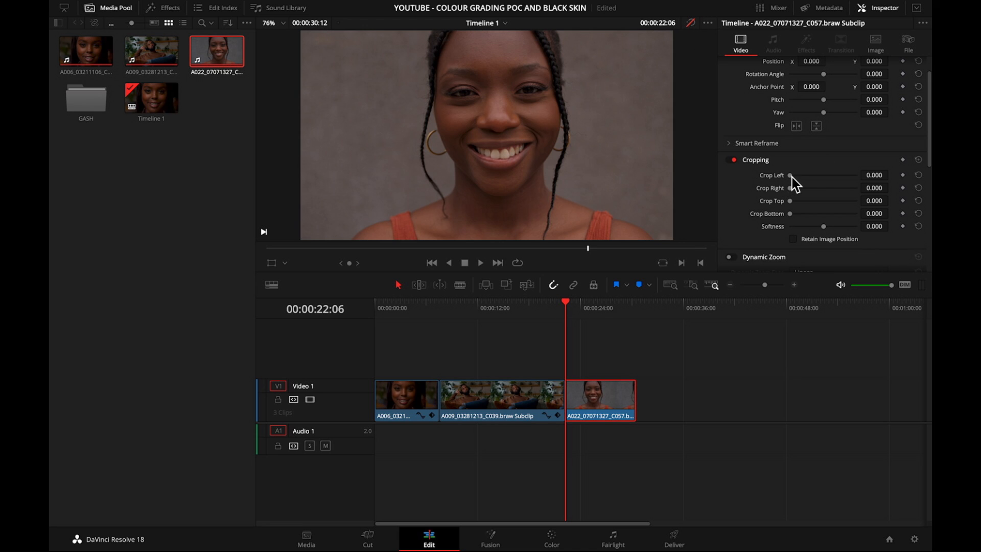
left_click_drag(792, 177, 847, 214)
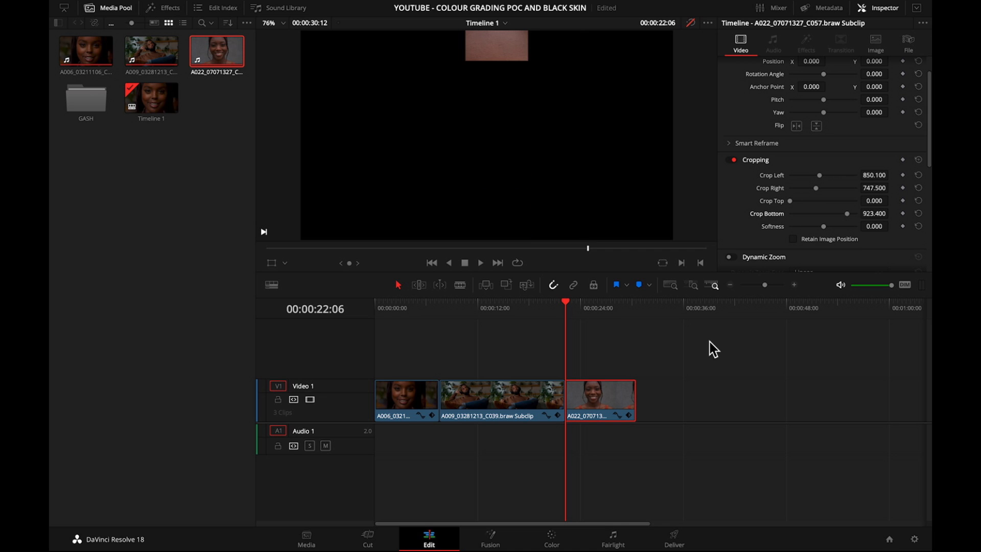
left_click(690, 22)
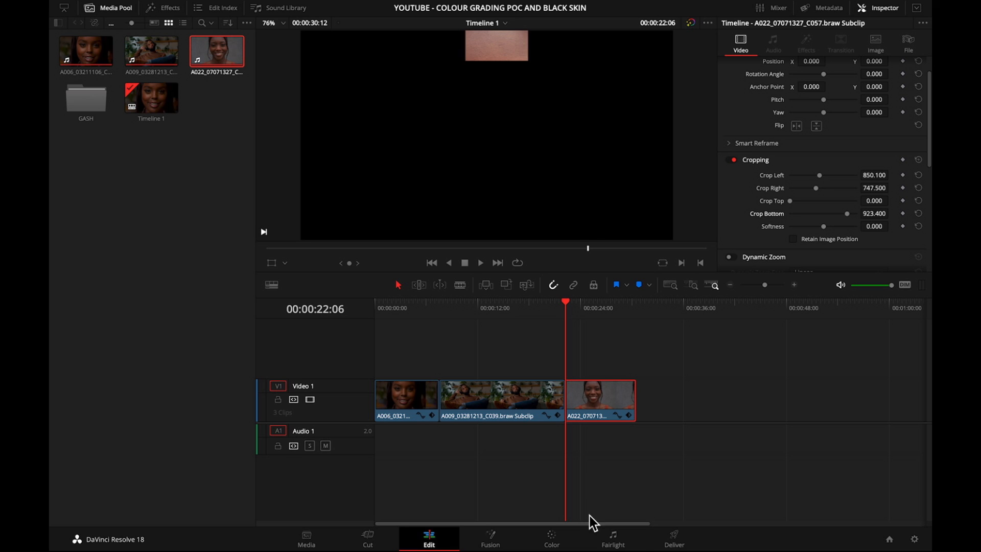
Set the cropped third clip's tint to 4 on the Color page, and turn off its cropping on the Edit page before returning.
left_click(552, 538)
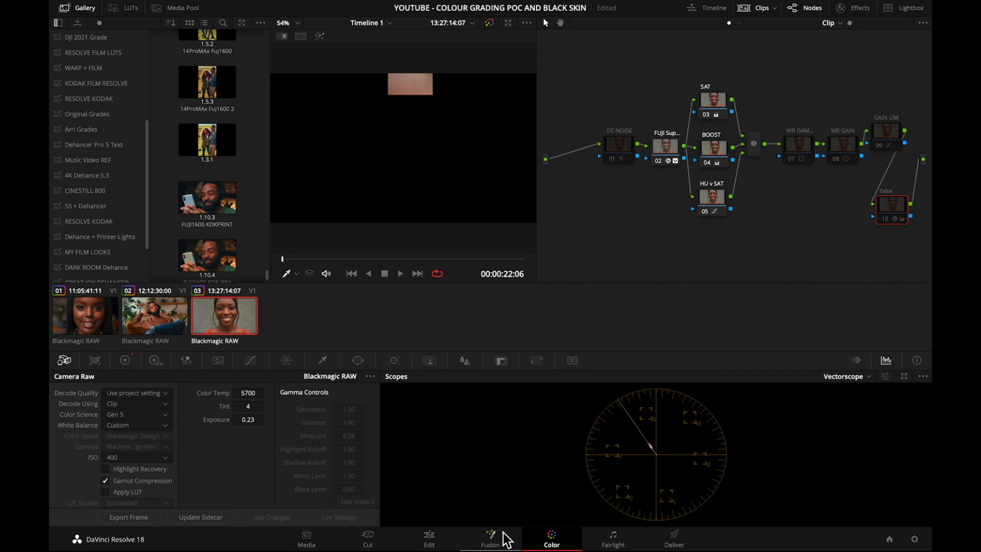
left_click(428, 541)
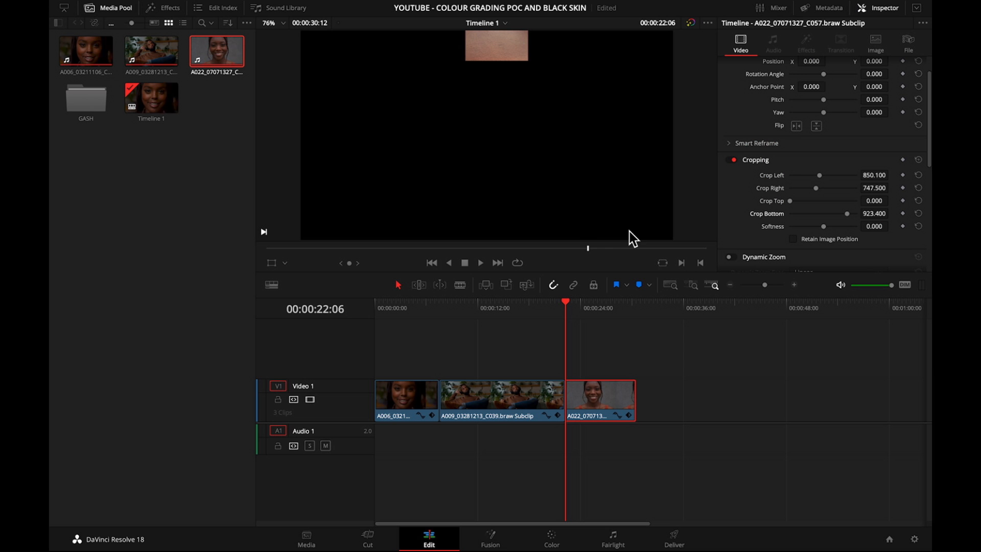
left_click(732, 160)
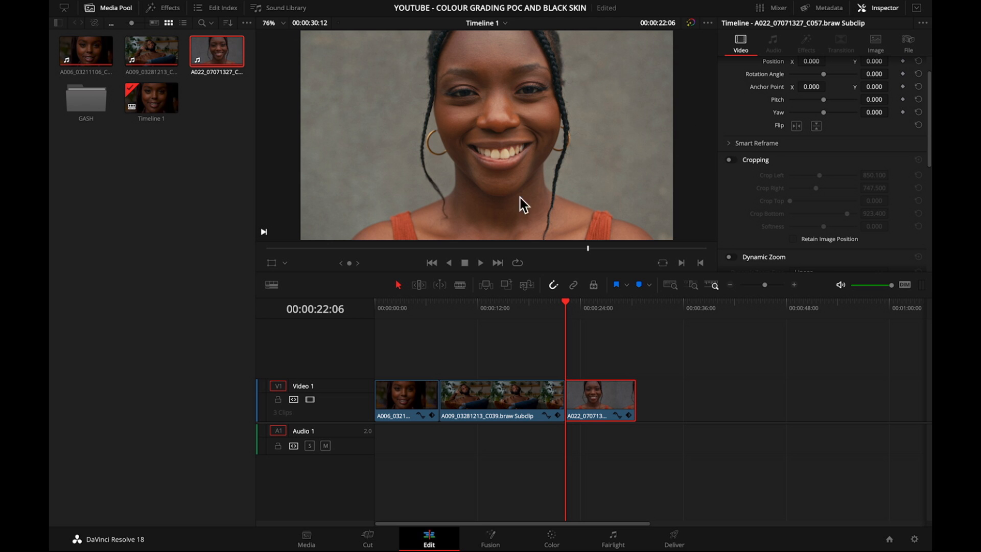
left_click(552, 540)
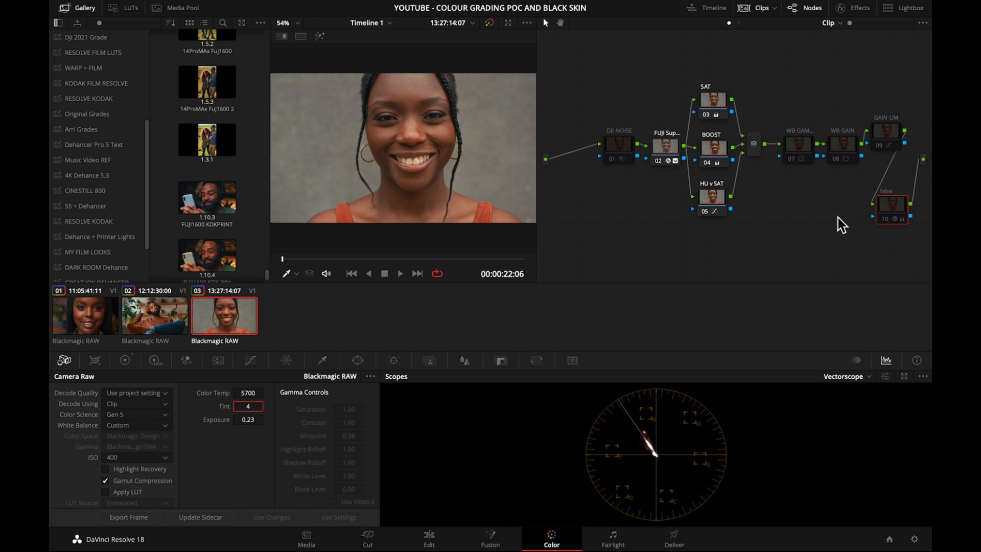
Reset the third clip's exposure to 0.00, checking her skin through the false node before and after, and leave that node disabled.
left_click(888, 212)
key("super+d")
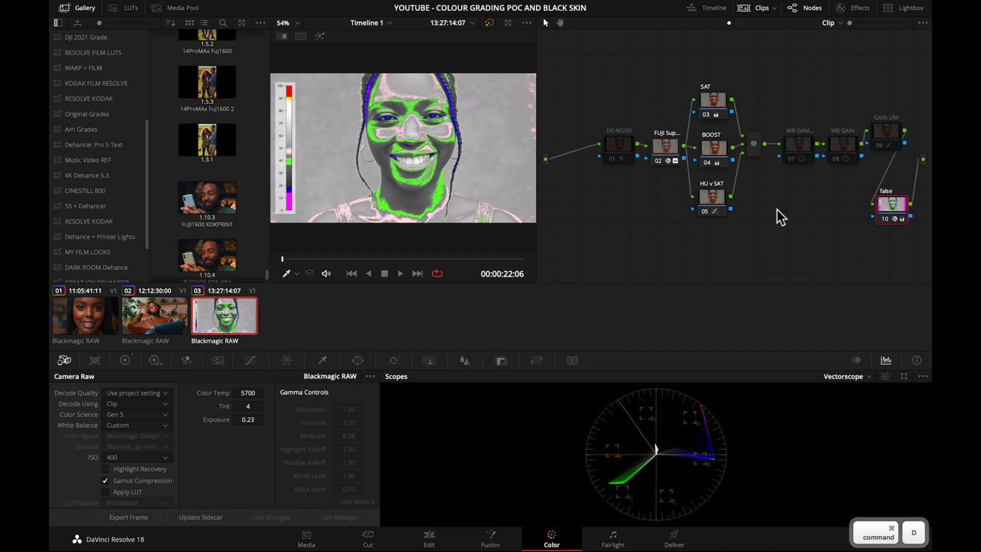
key("super+d")
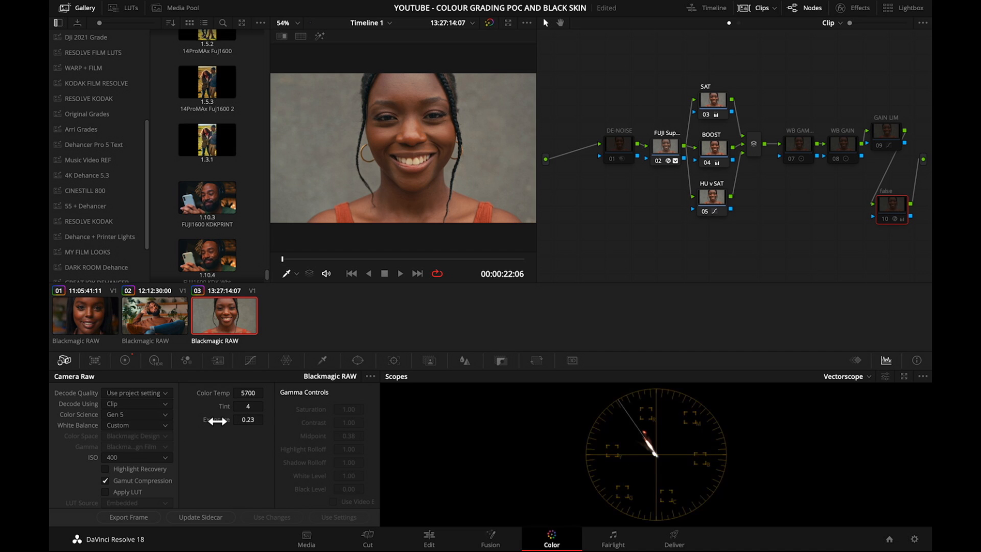
double_click(218, 421)
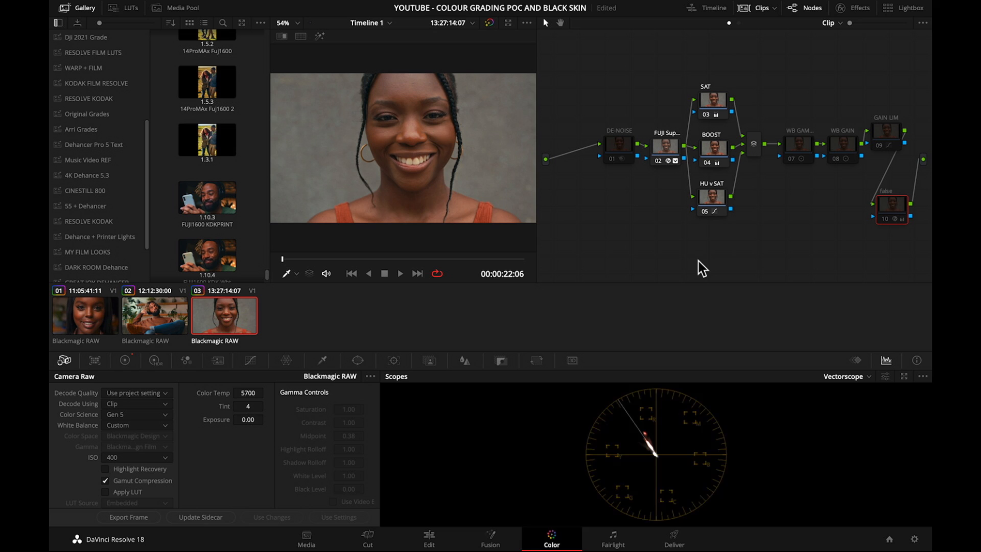
key("super+d")
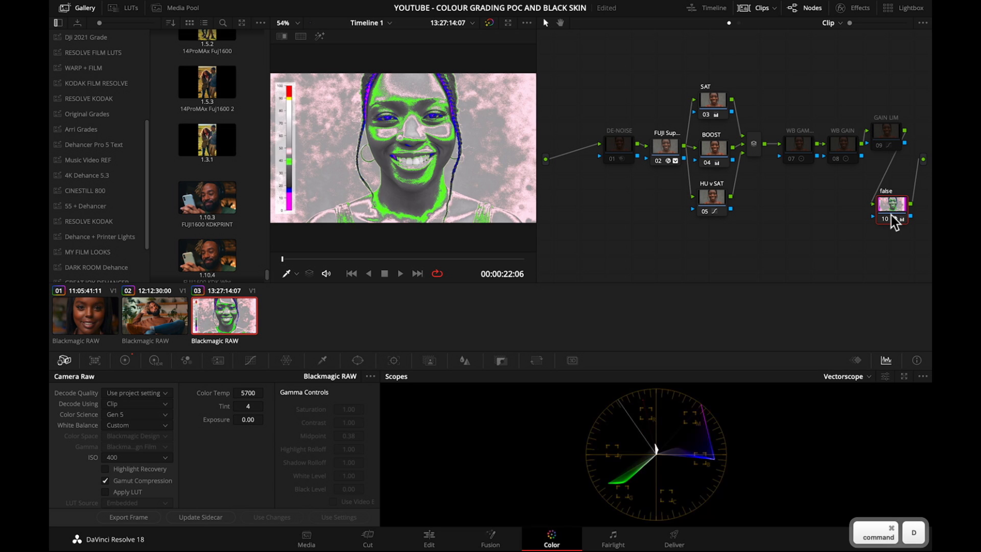
key("super+d")
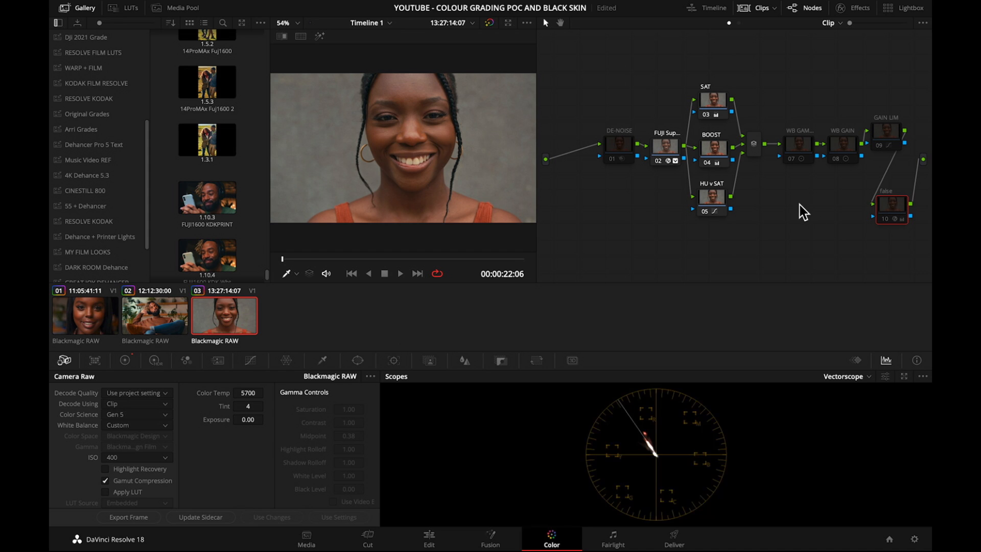
Adjust the third clip's color temperature to 5934, switching the scope to Parade to judge the balance.
left_click_drag(251, 393, 133, 391)
left_click_drag(342, 410, 421, 413)
left_click_drag(337, 403, 257, 395)
left_click_drag(347, 401, 357, 401)
left_click(868, 377)
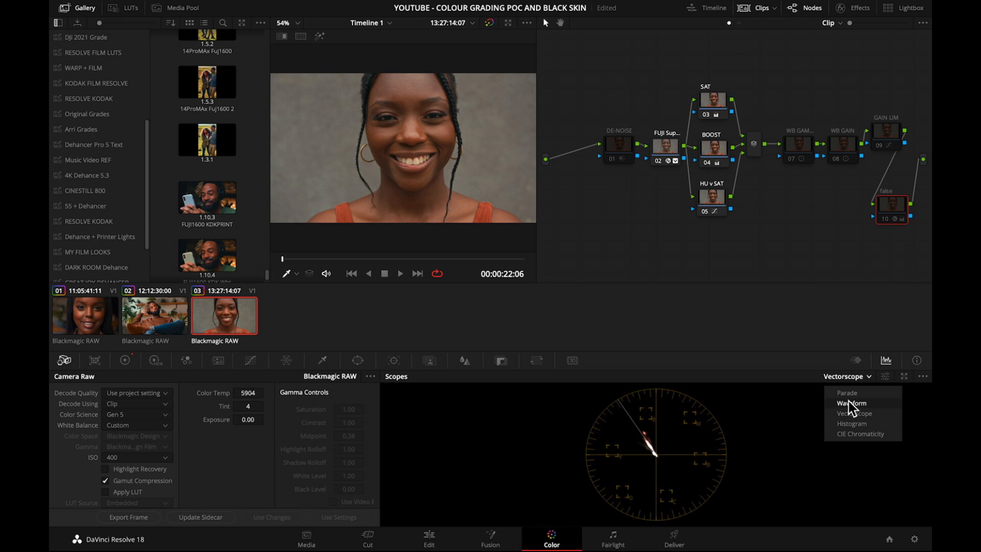
left_click(852, 398)
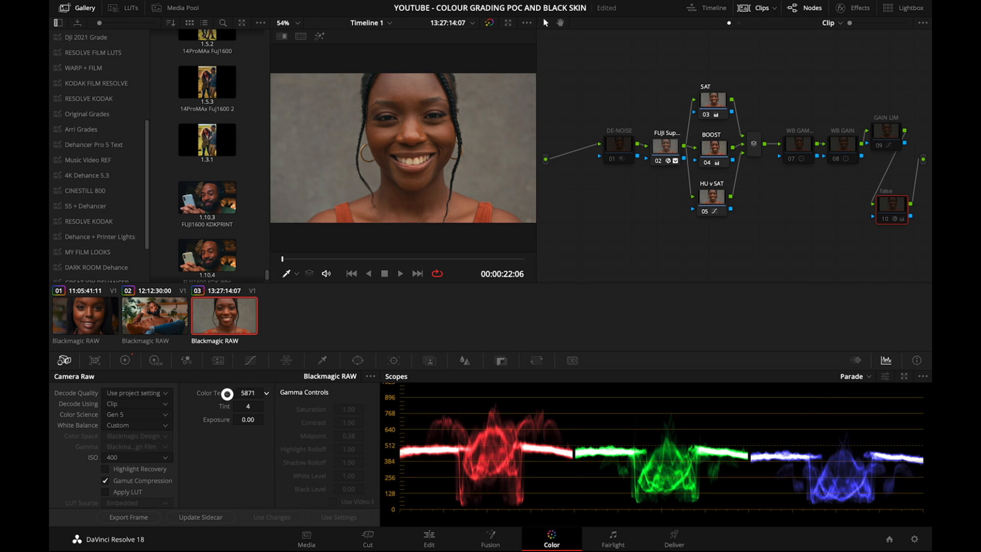
left_click_drag(227, 394, 695, 276)
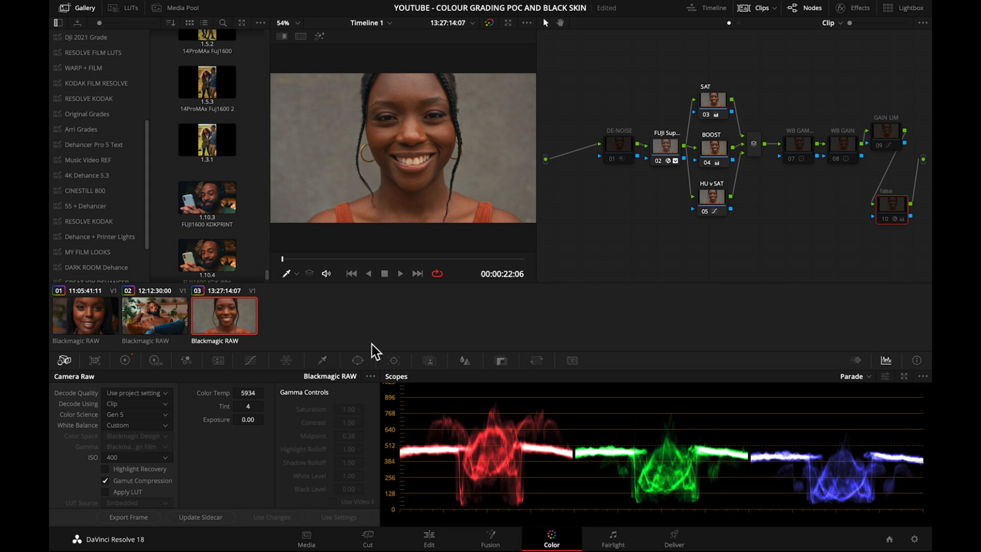